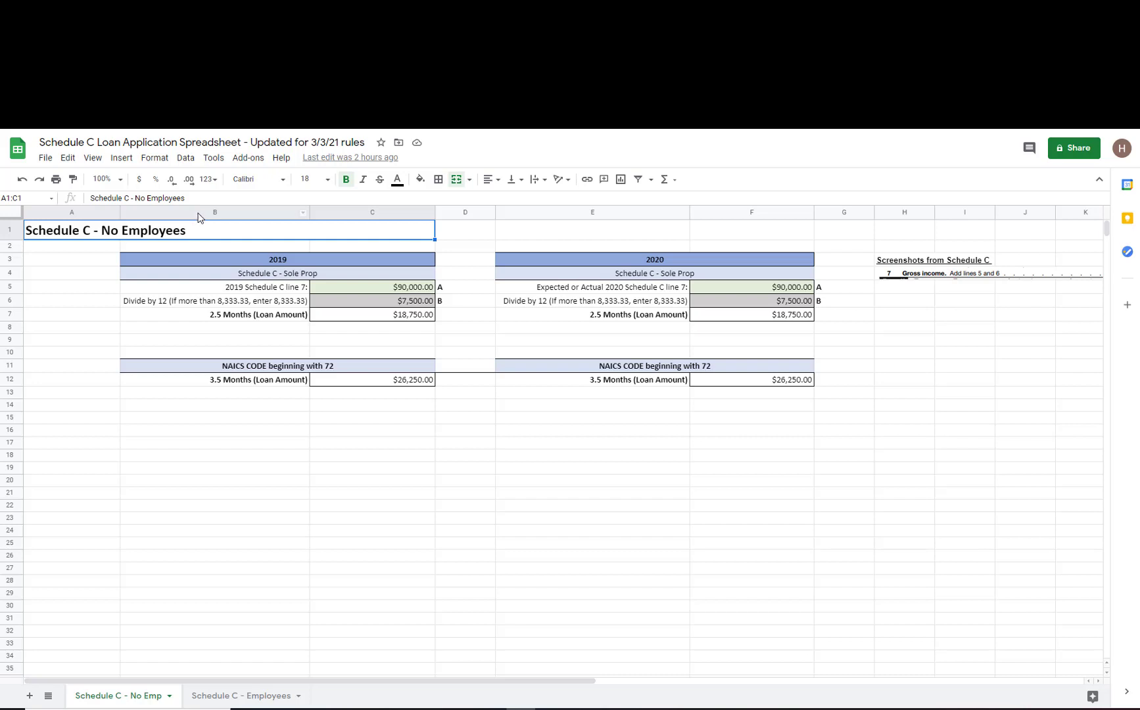
Examine the 2019 and 2020 sole proprietor sections, focusing on the Schedule C line 7 entries
click(237, 214)
shift+click(339, 211)
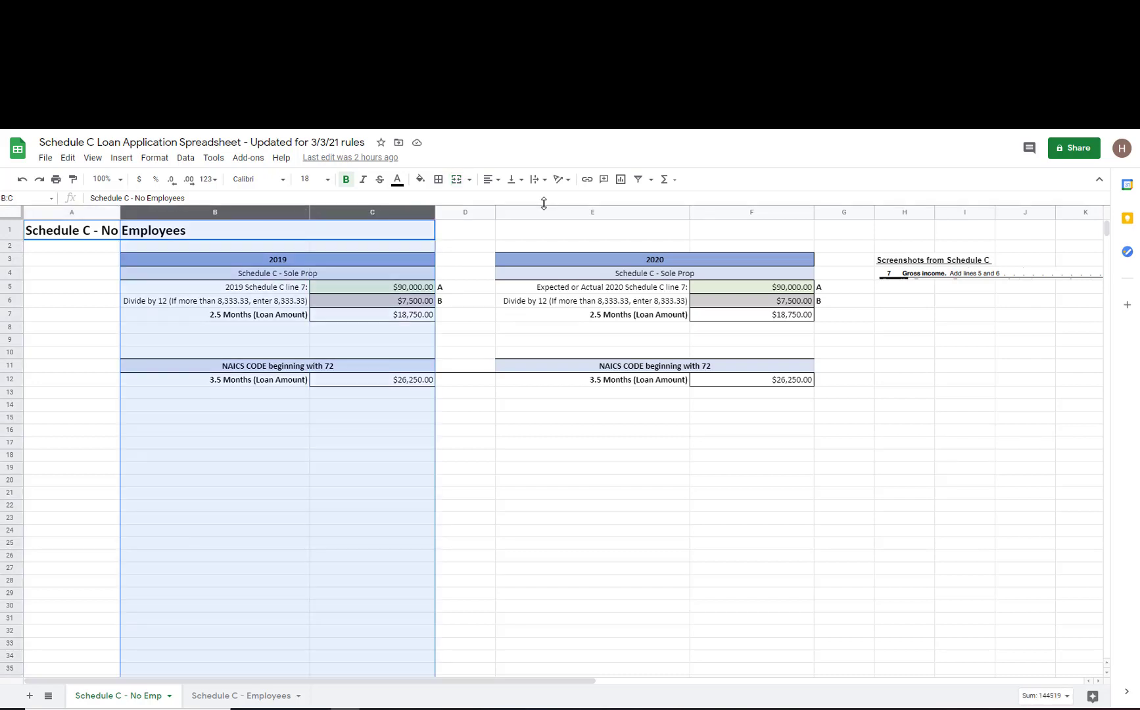
click(639, 446)
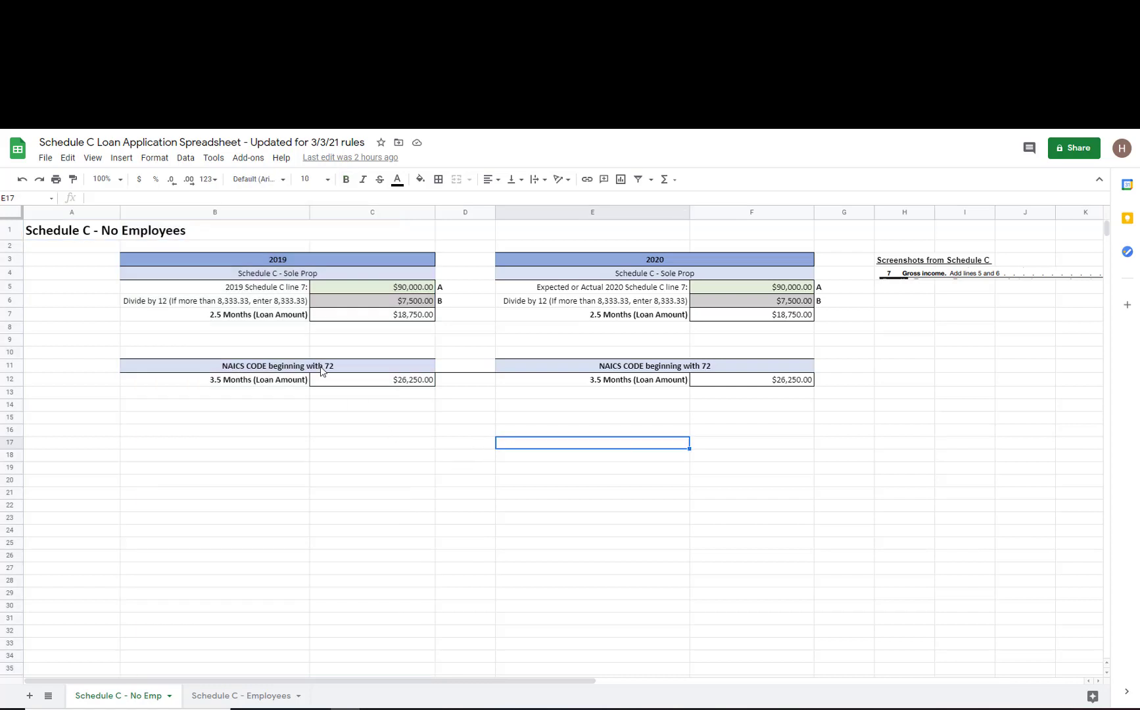
click(531, 290)
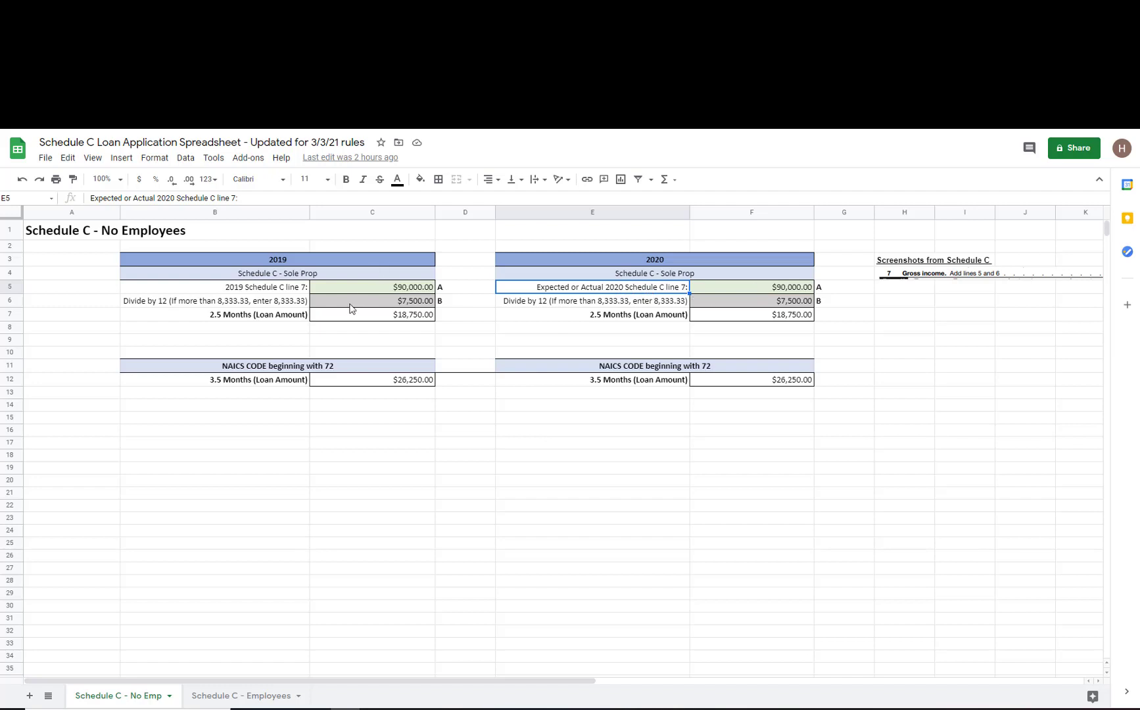
click(192, 342)
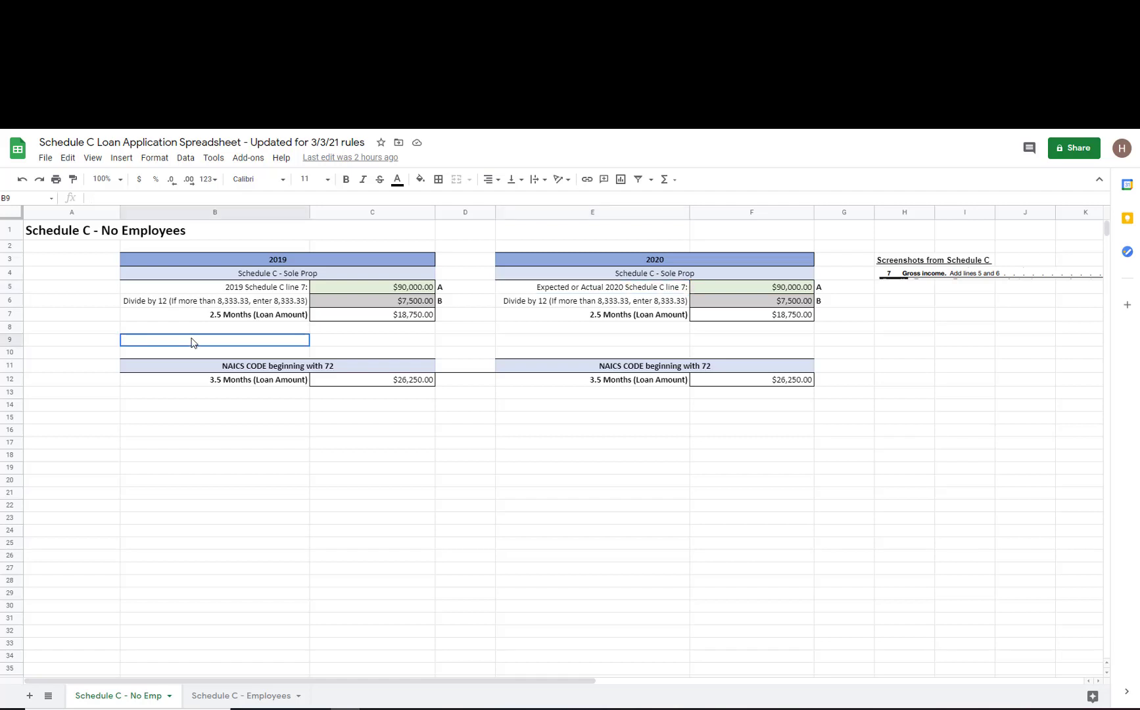
click(192, 291)
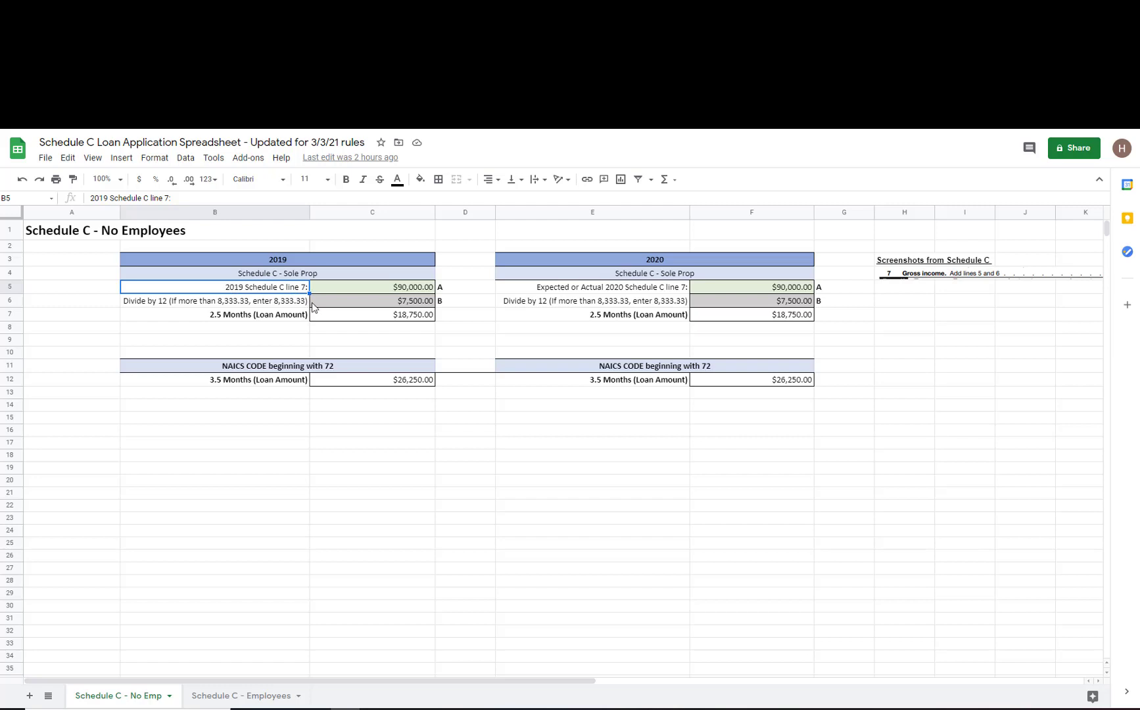
click(347, 287)
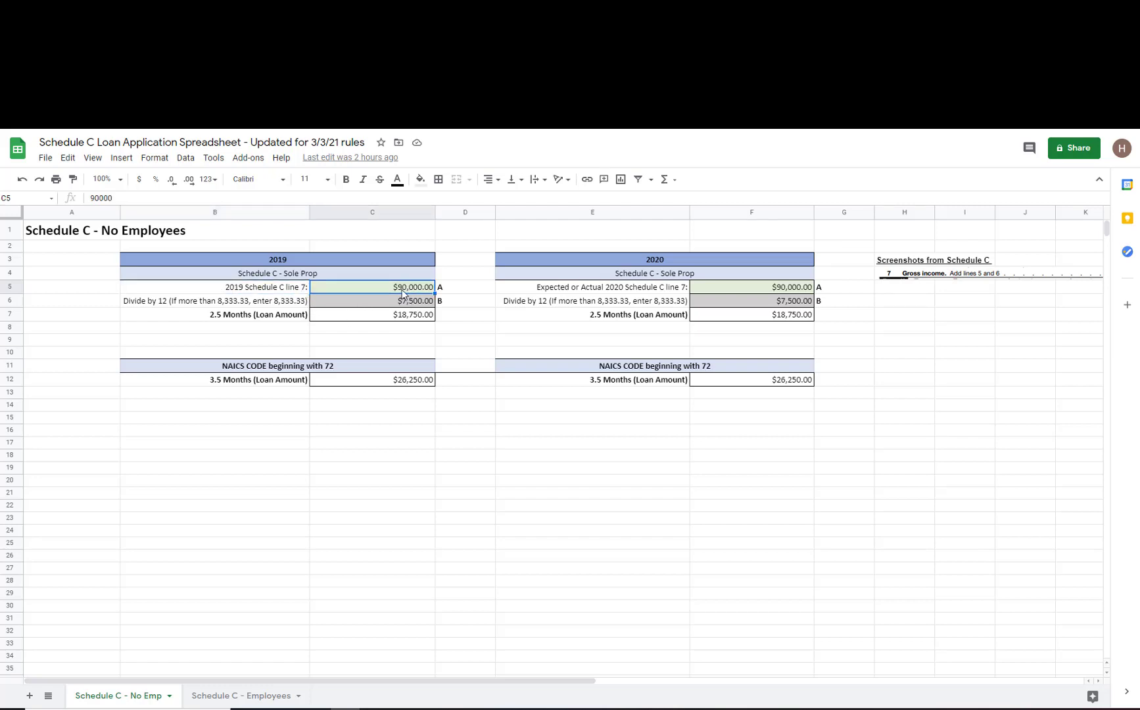
click(454, 291)
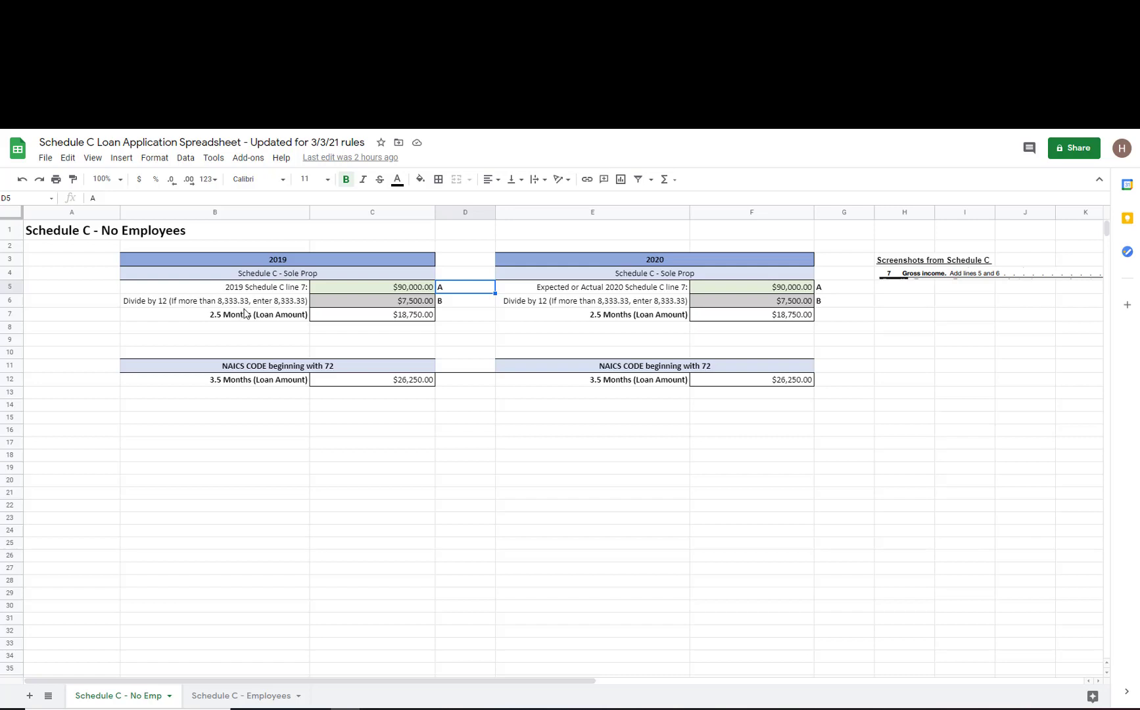
Set the 2019 Schedule C line 7 amount in C5 to 120000
click(338, 287)
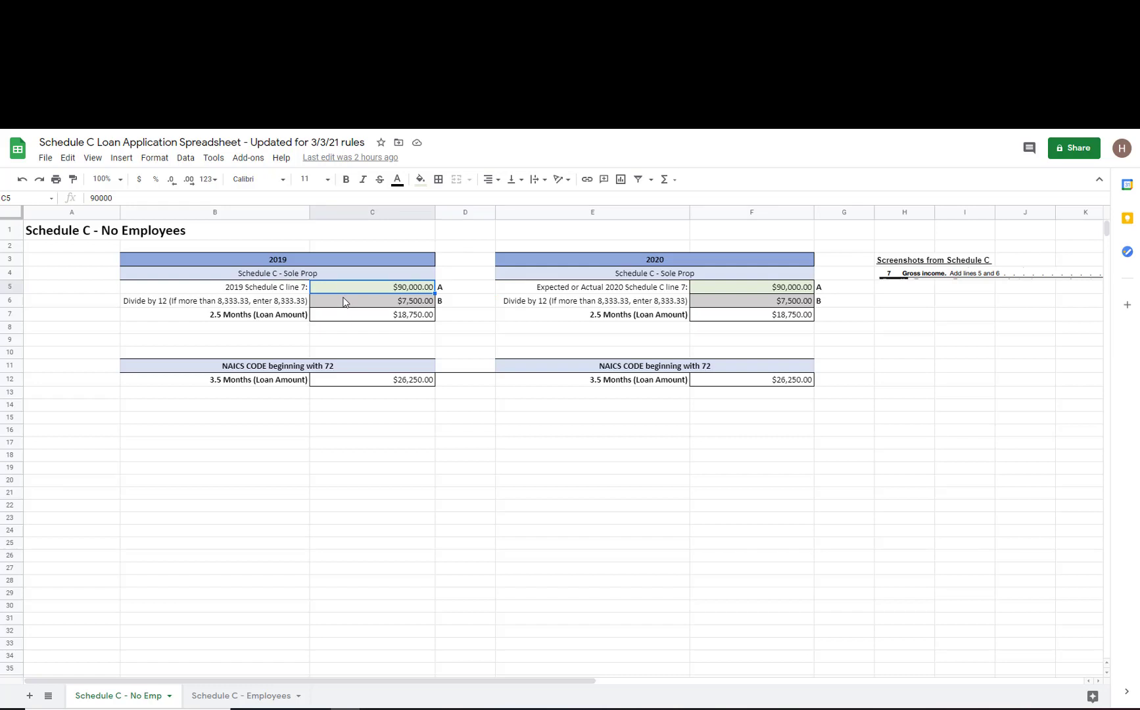
text(120)
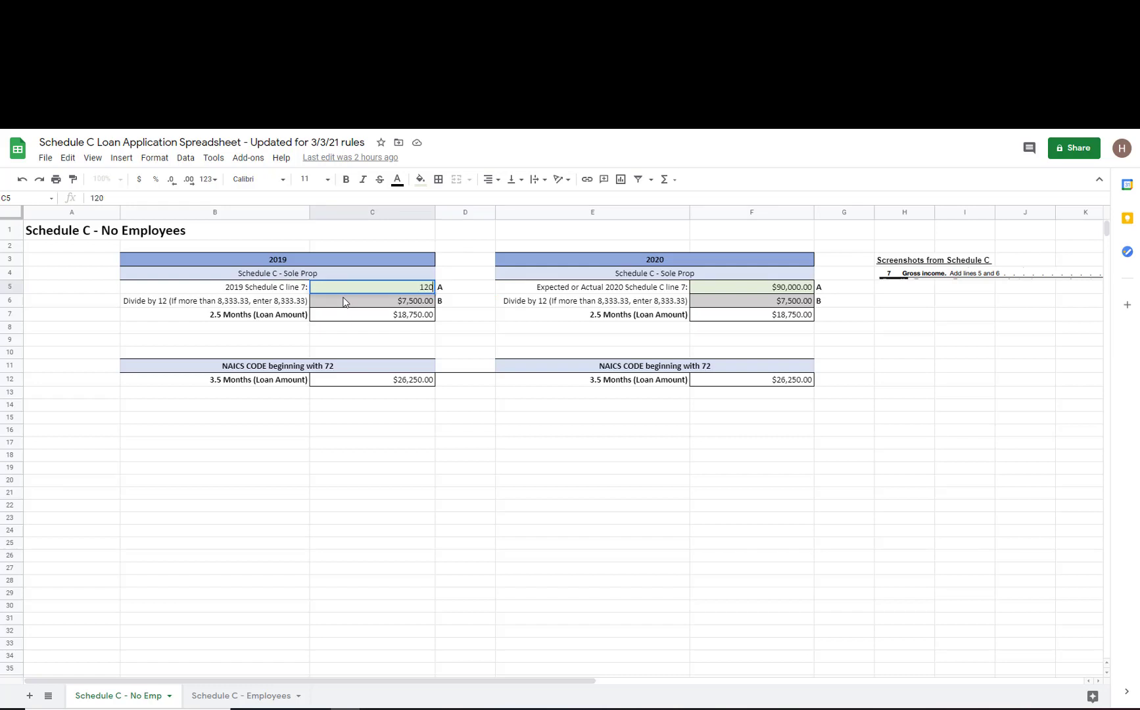
text(000)
key(Return)
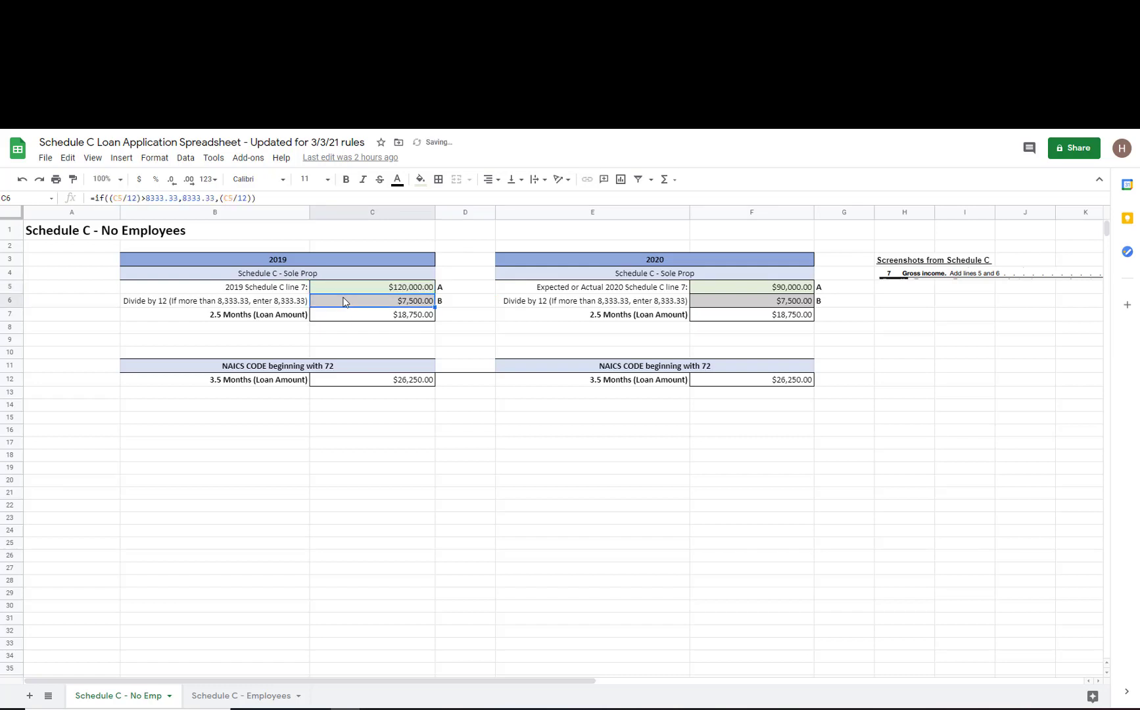
Change the 2019 Schedule C line 7 amount in C5 to 50000
click(398, 290)
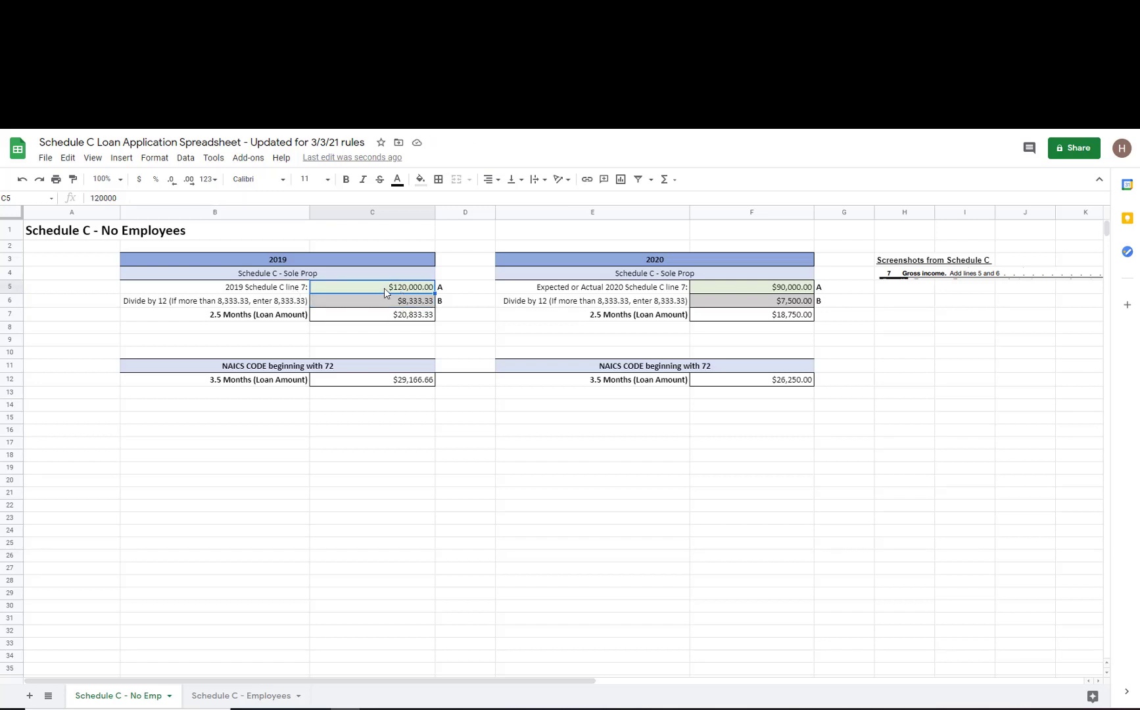
text(50000)
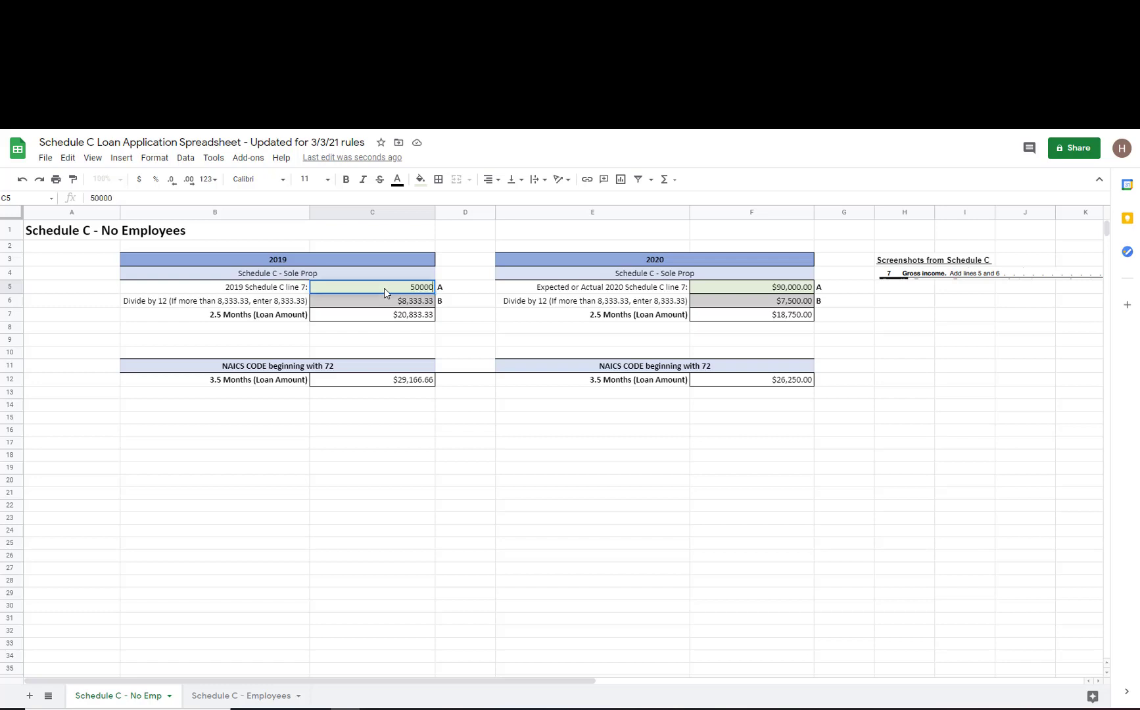
key(Return)
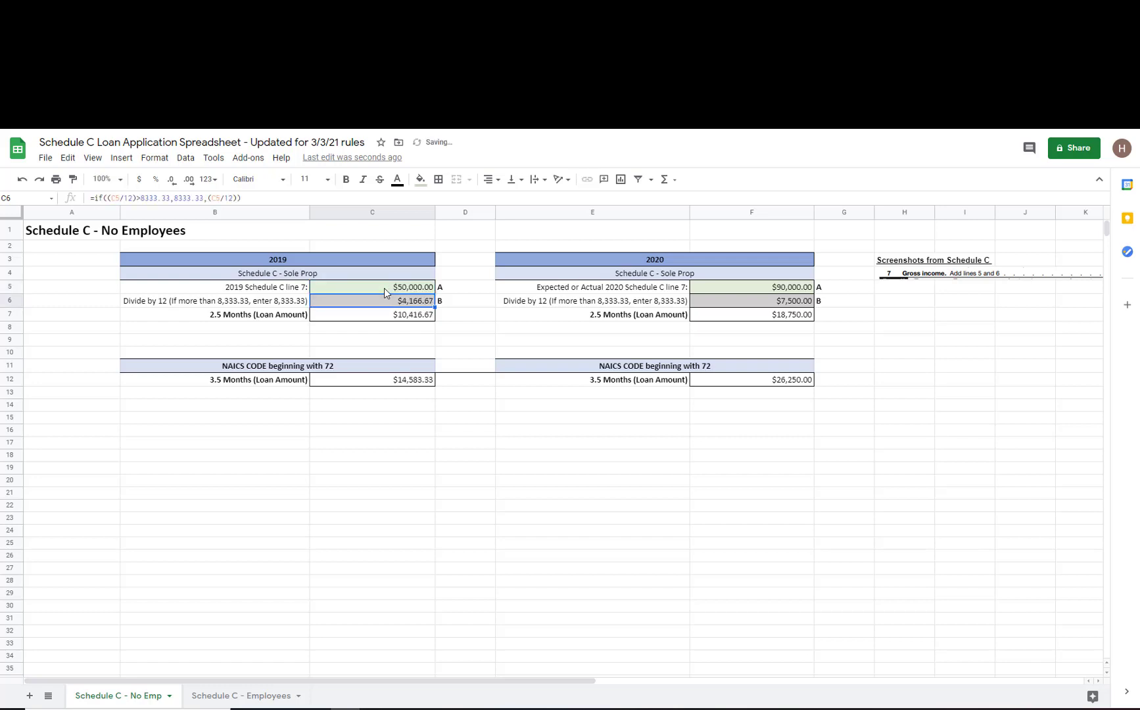
Increase the 2019 Schedule C line 7 amount in C5 to 500000
click(389, 290)
click(264, 202)
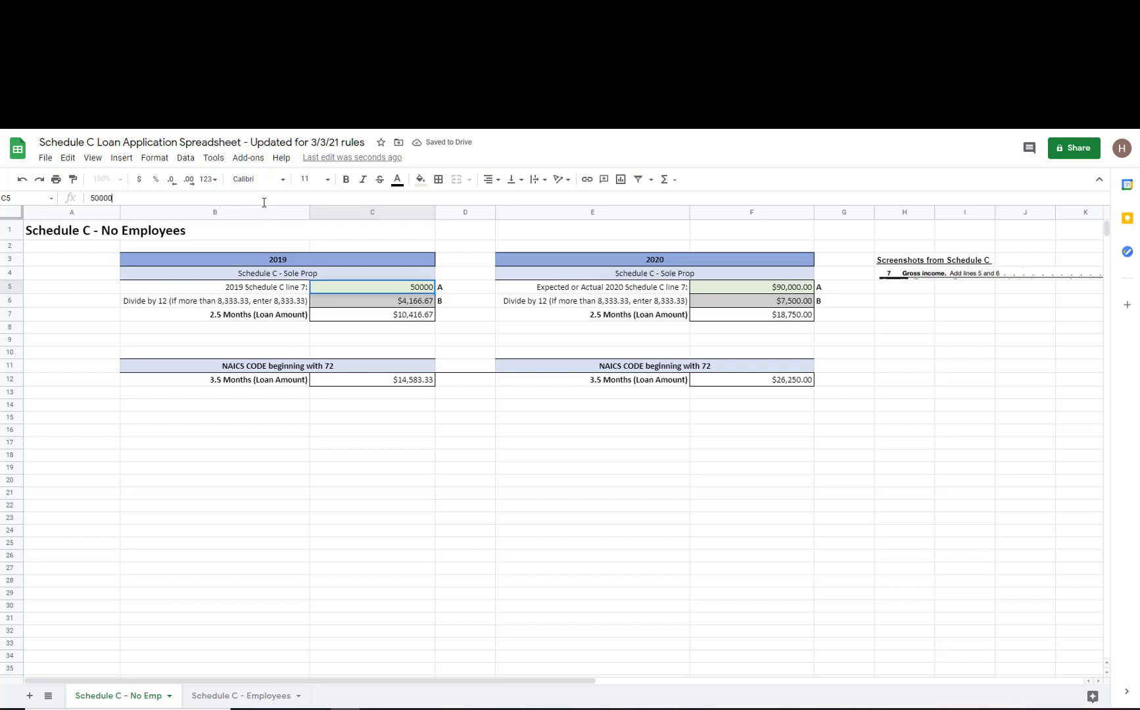
text(0)
key(Return)
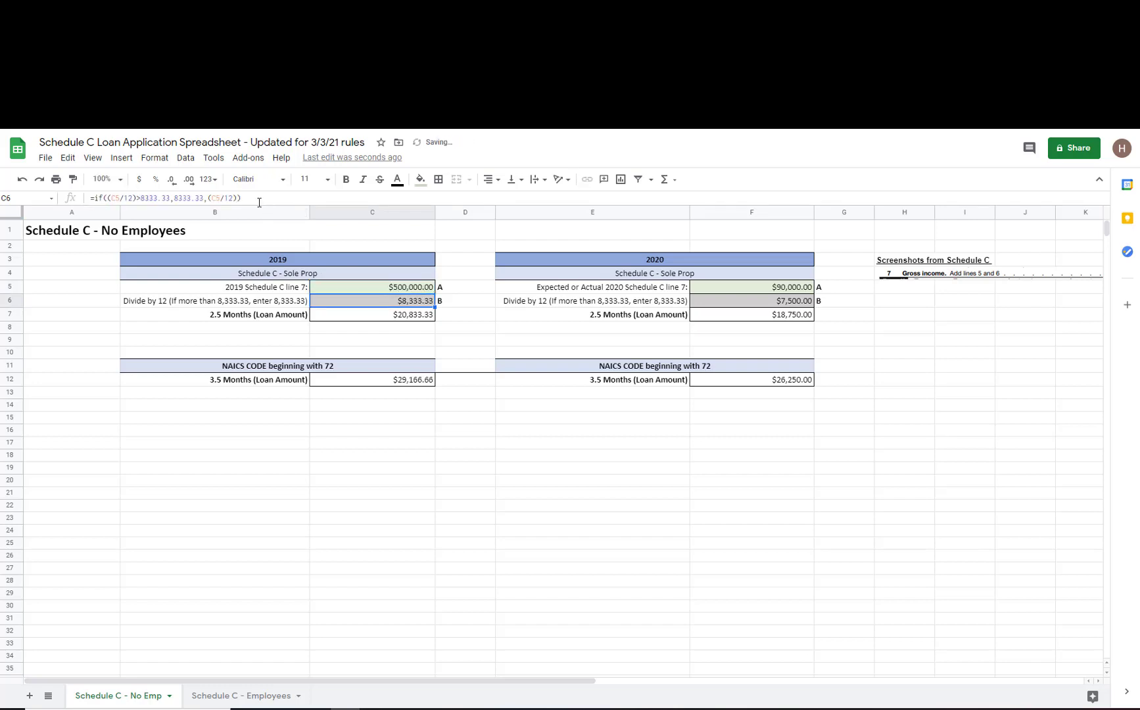
Examine the 2019 monthly amount, the 2.5-month loan formula and the 3.5-month loan formula for NAICS codes beginning with 72
click(377, 317)
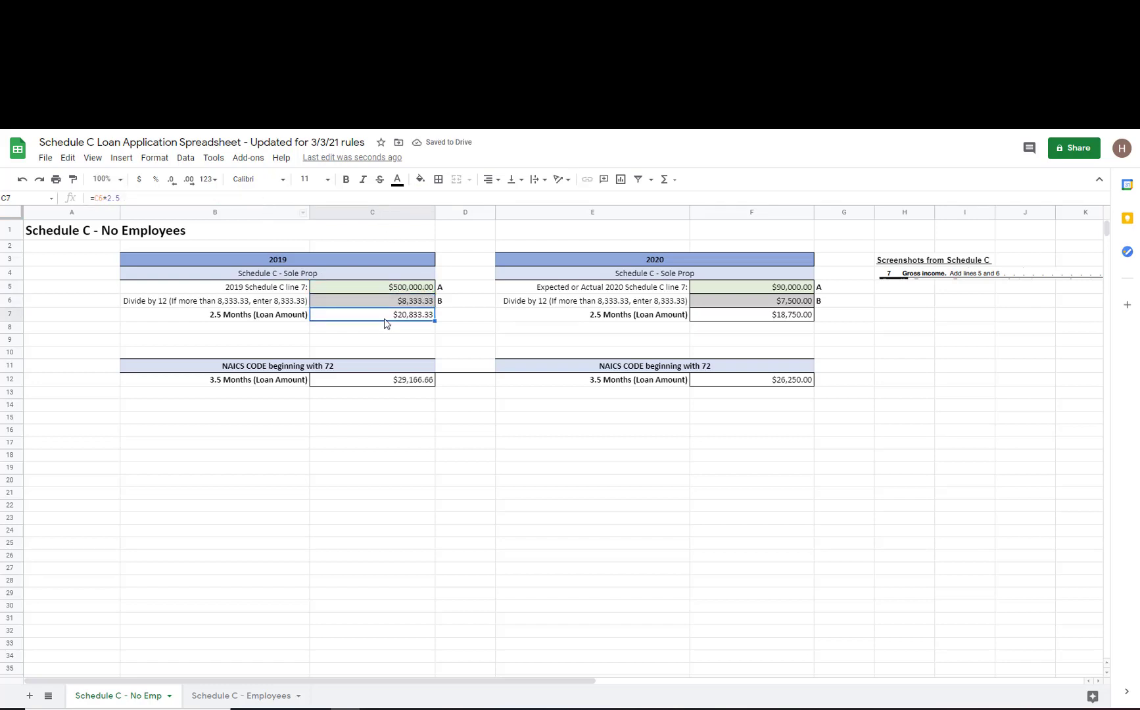
click(338, 304)
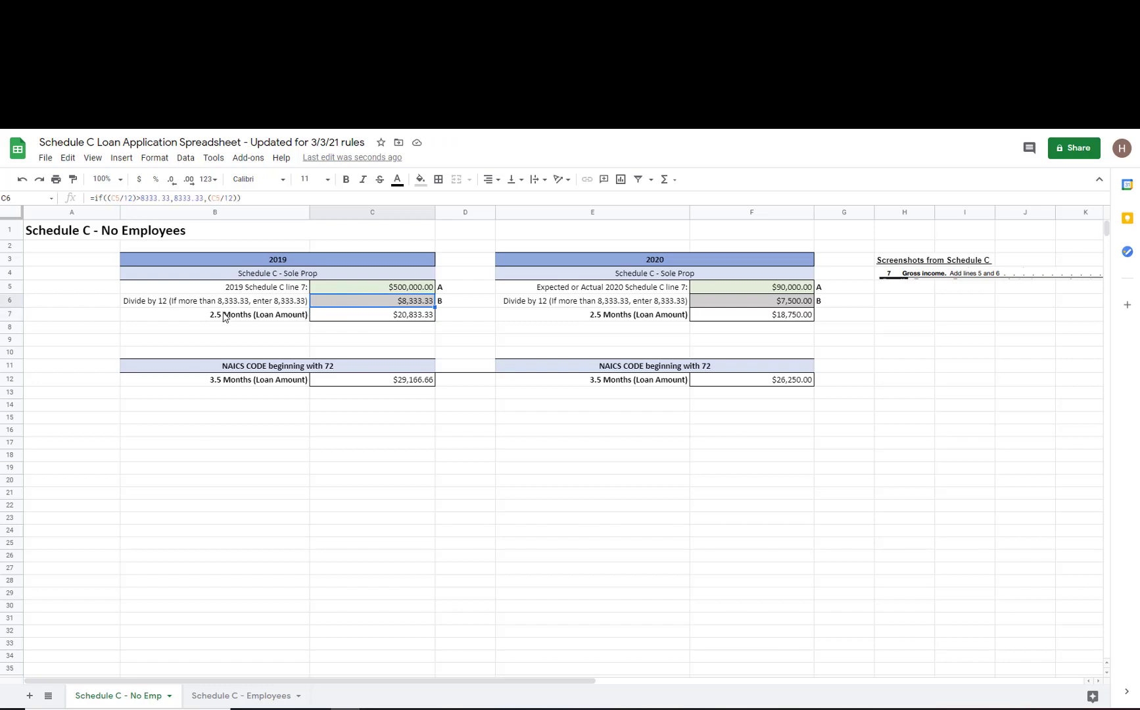
click(323, 318)
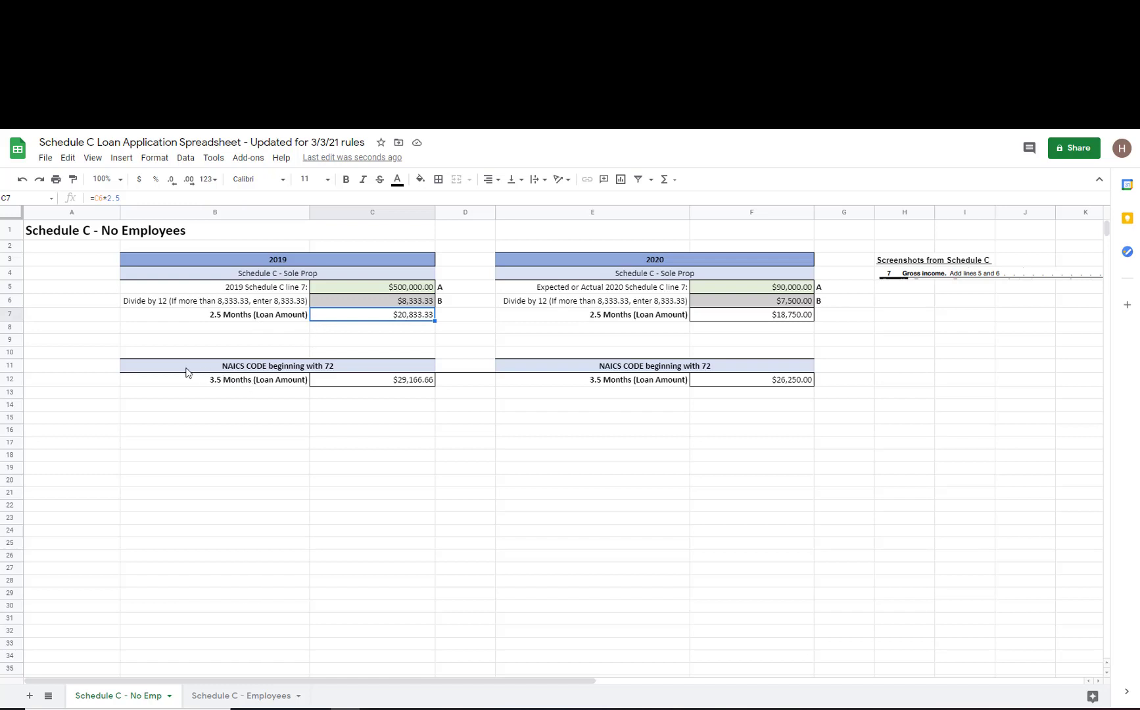
drag(183, 370, 183, 383)
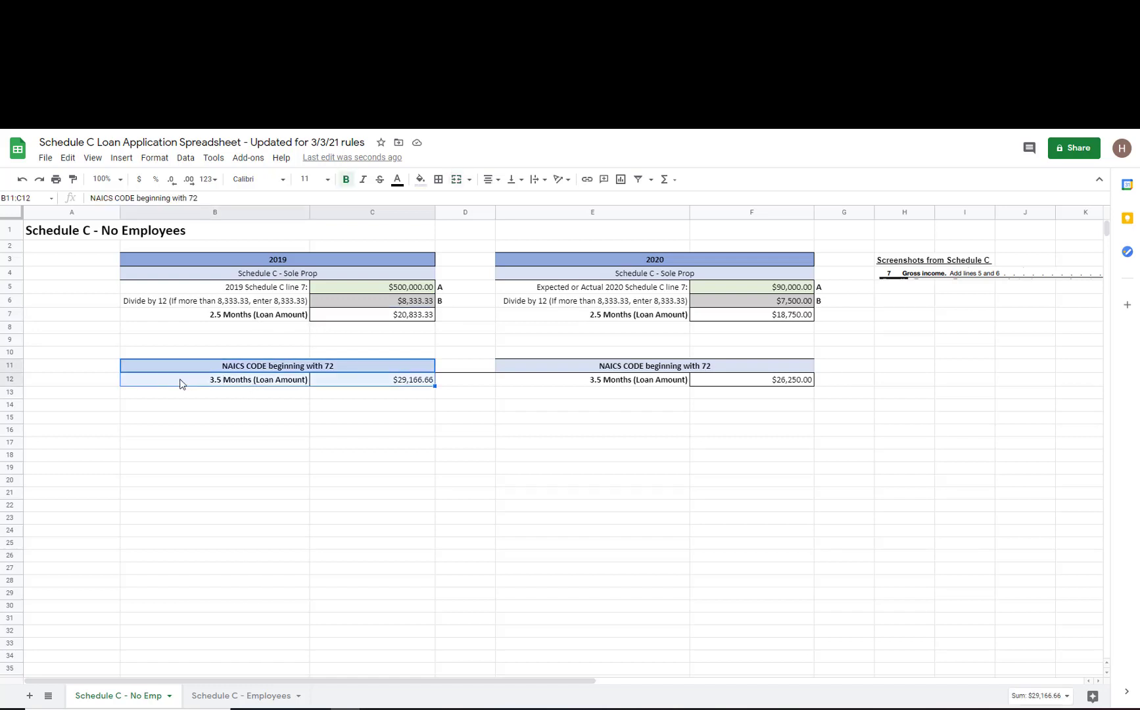
click(181, 393)
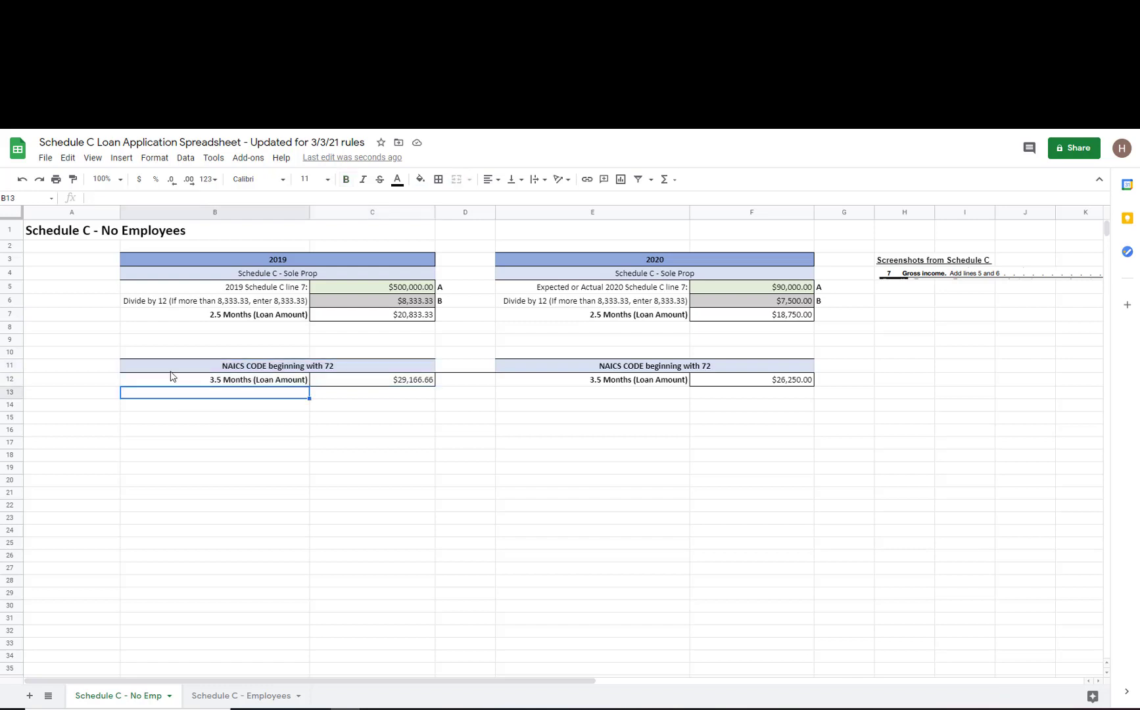
click(248, 383)
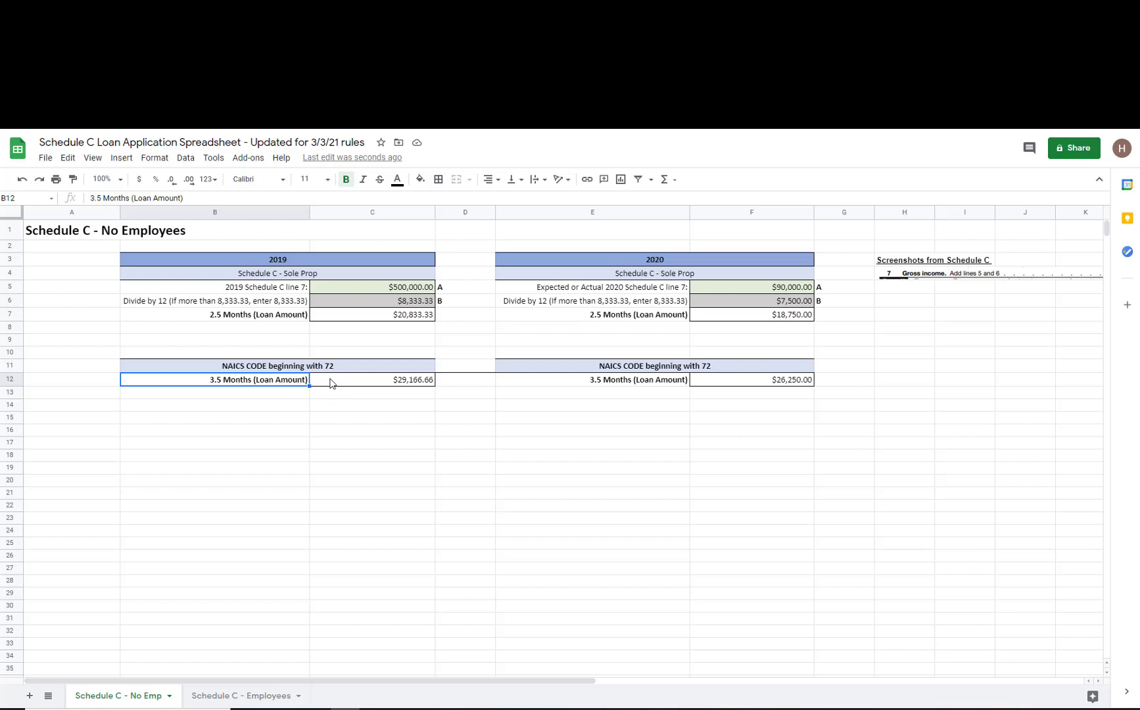
click(330, 383)
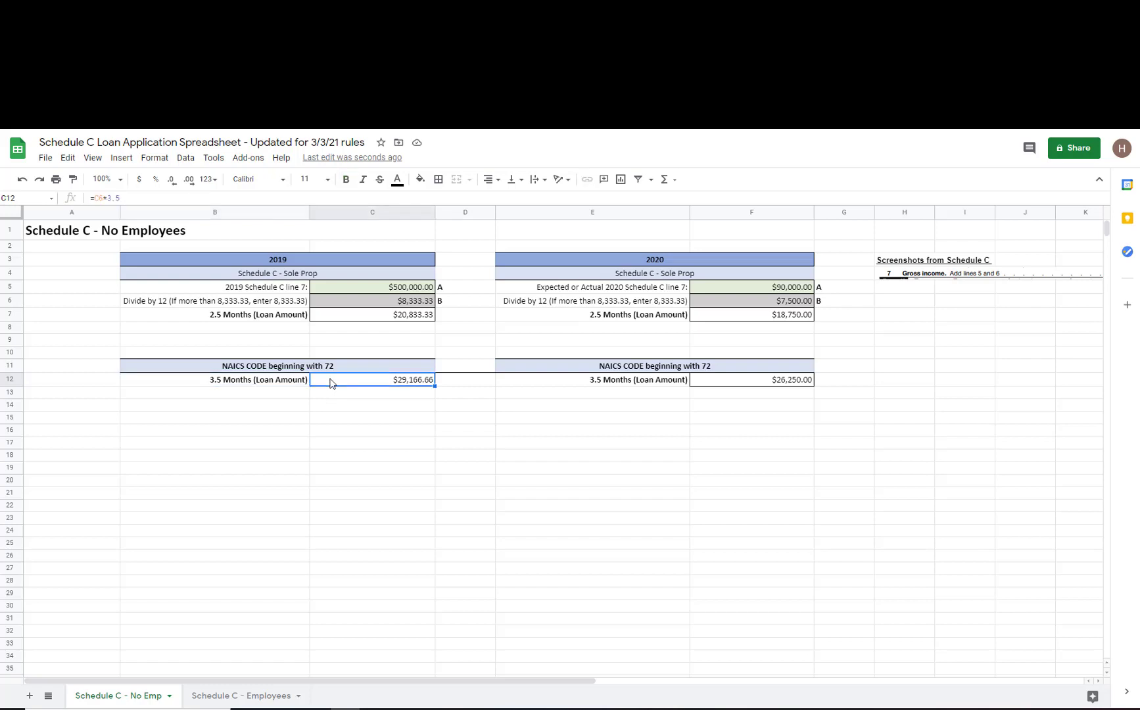
click(359, 304)
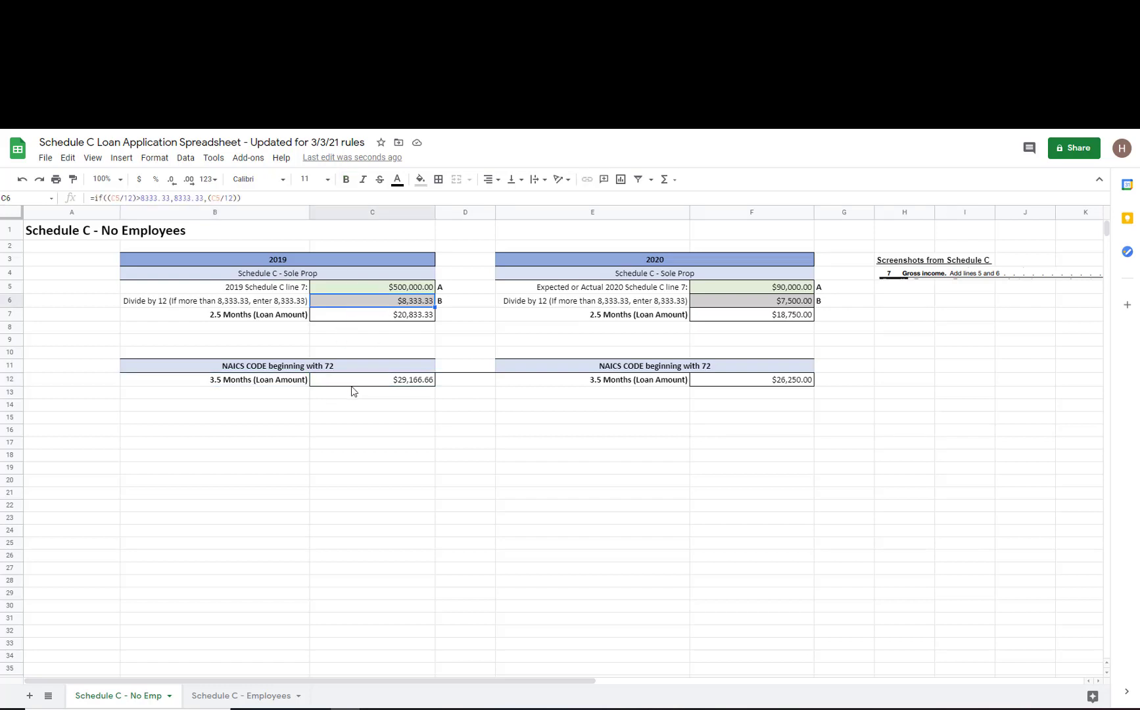
click(403, 383)
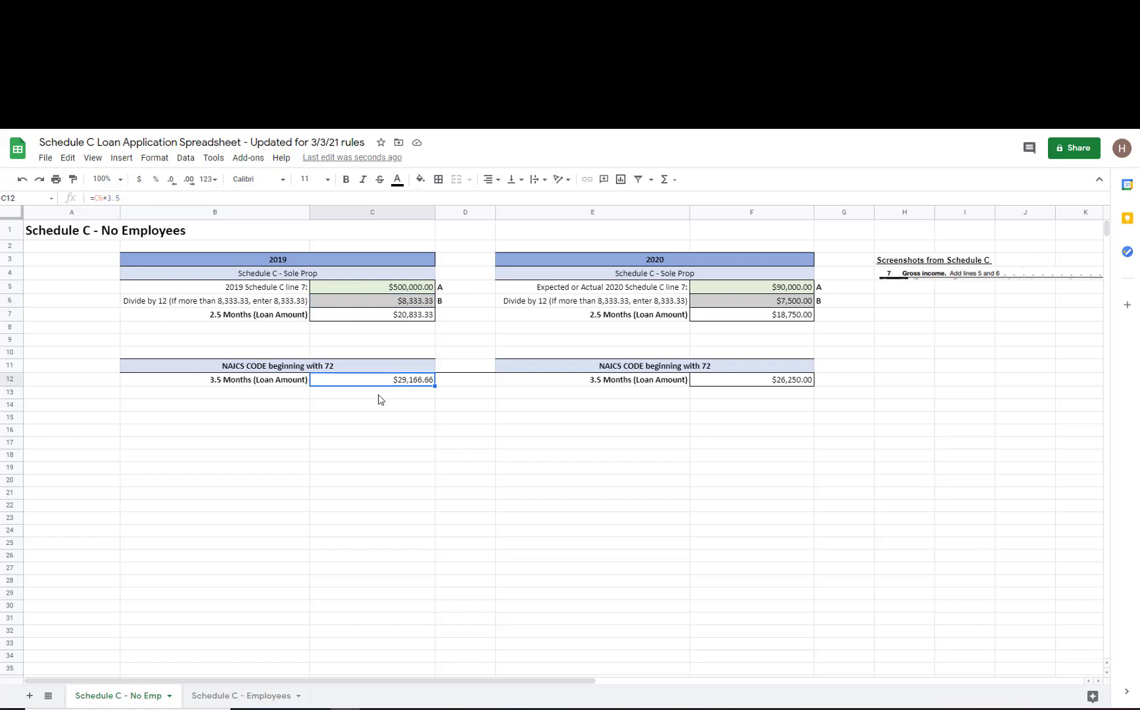
drag(219, 366, 214, 386)
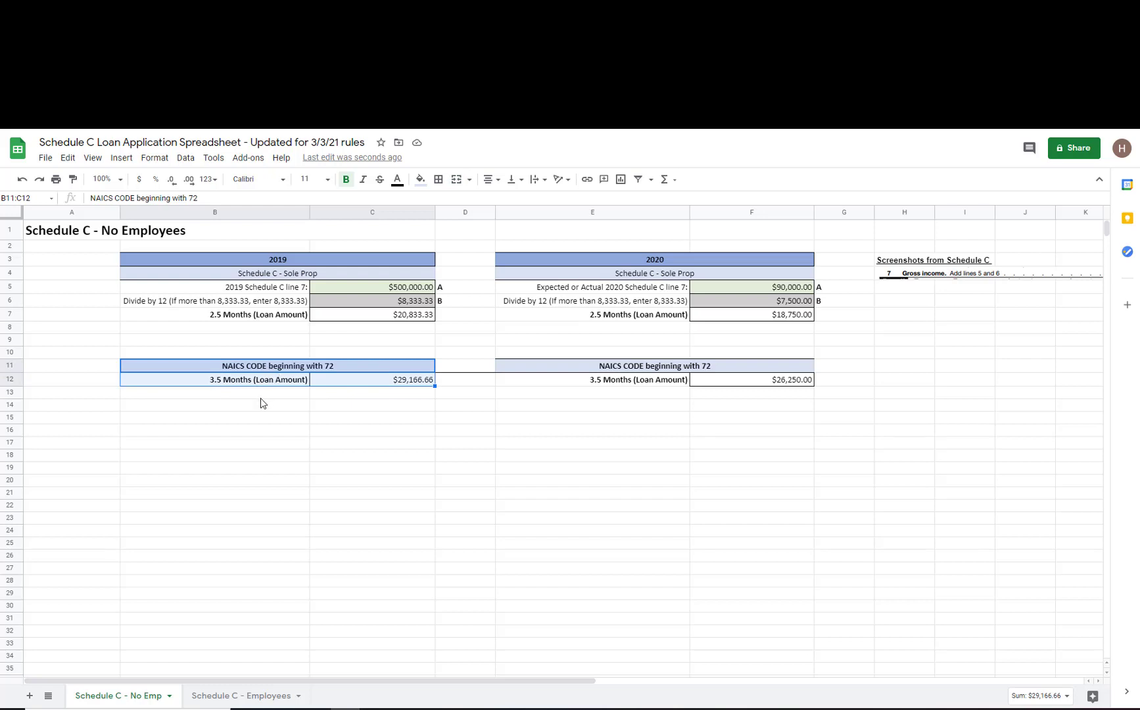
click(347, 393)
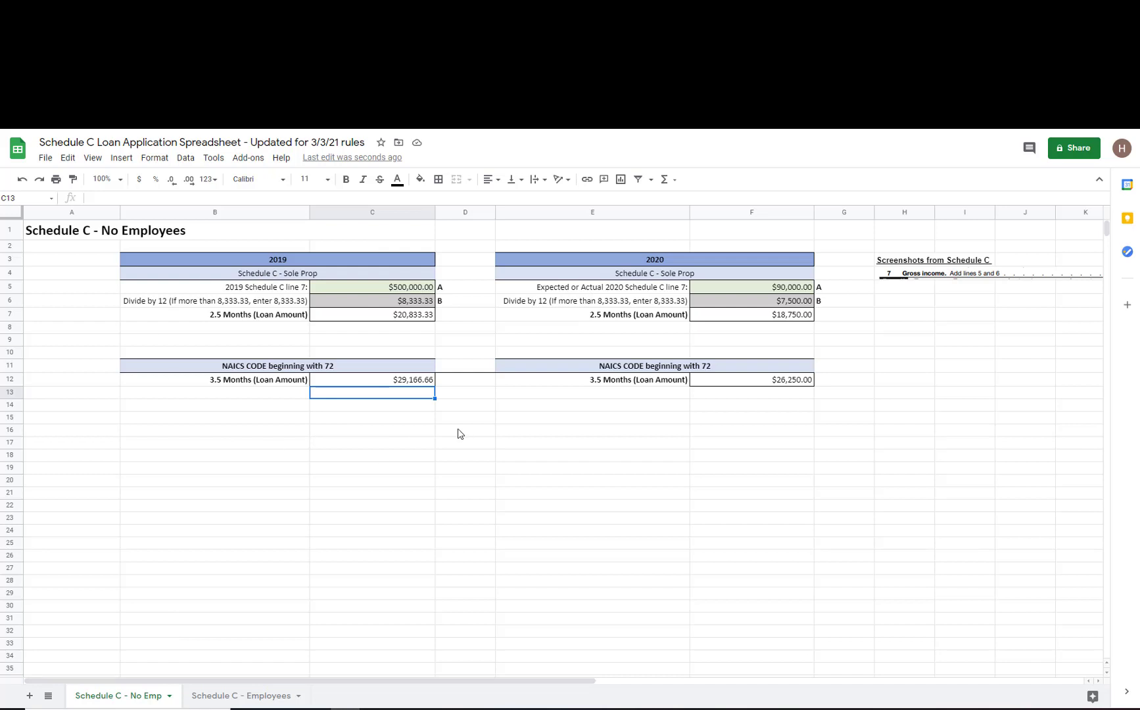
Set the 2019 Schedule C line 7 amount in C5 to 90,000
click(391, 288)
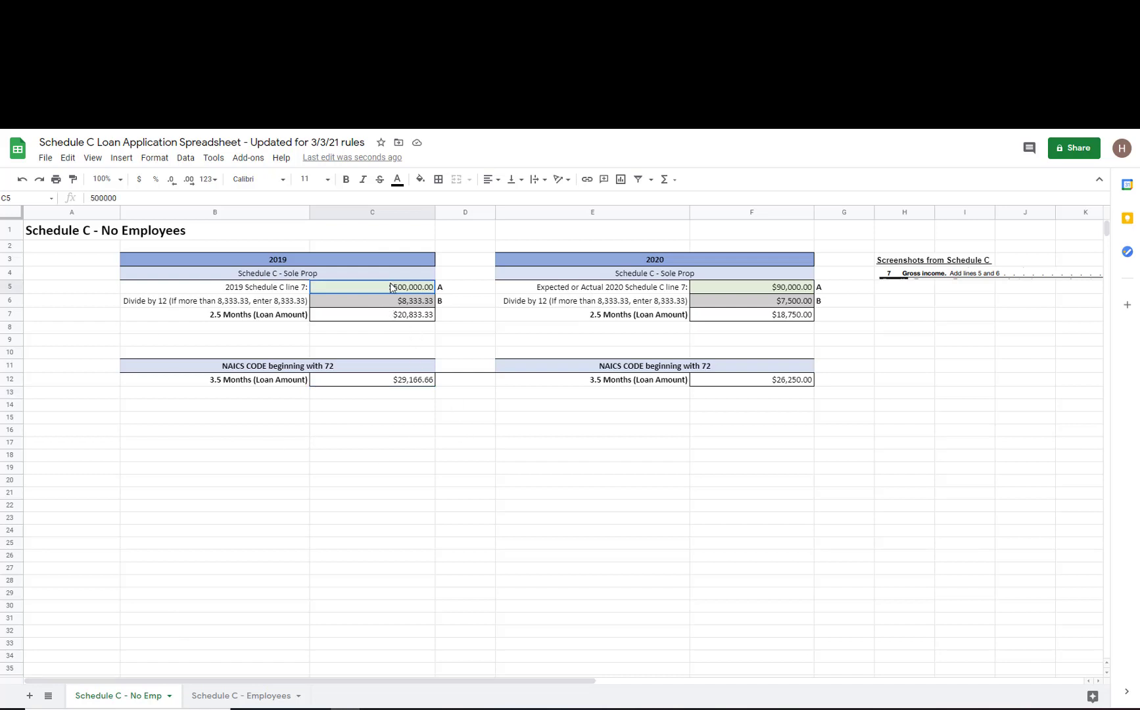
text(90,000)
key(Return)
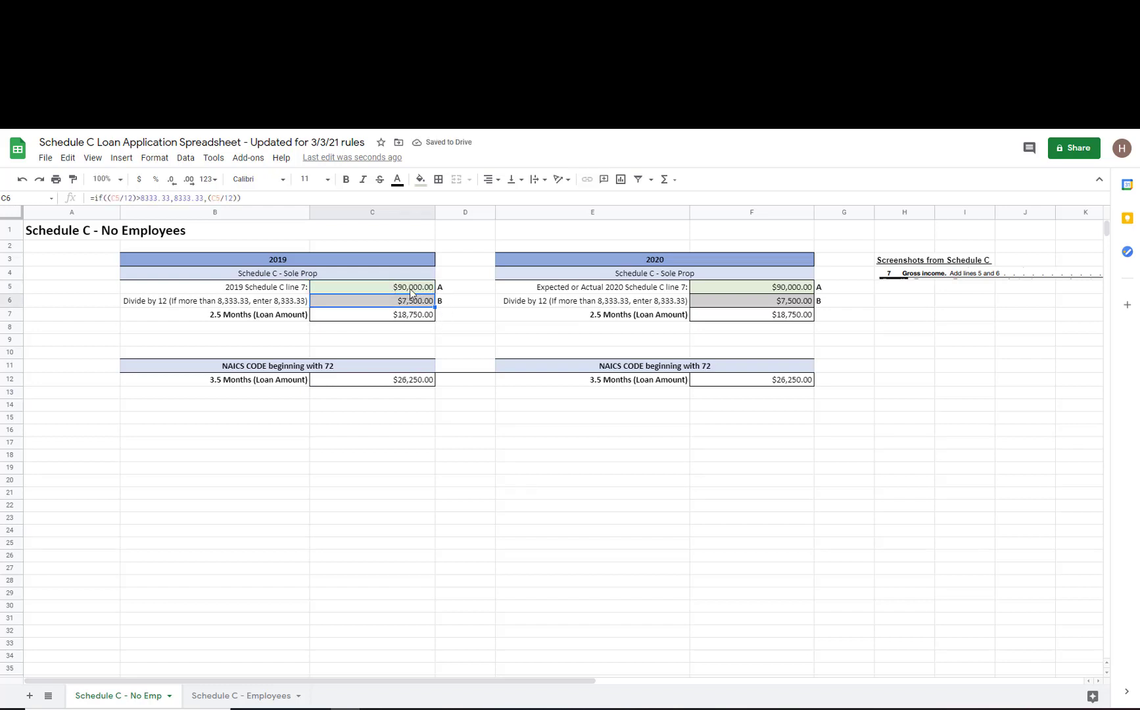
Review how the 2019 line 7 amount feeds the divide-by-12 figure and the 2.5-month loan amount
click(409, 289)
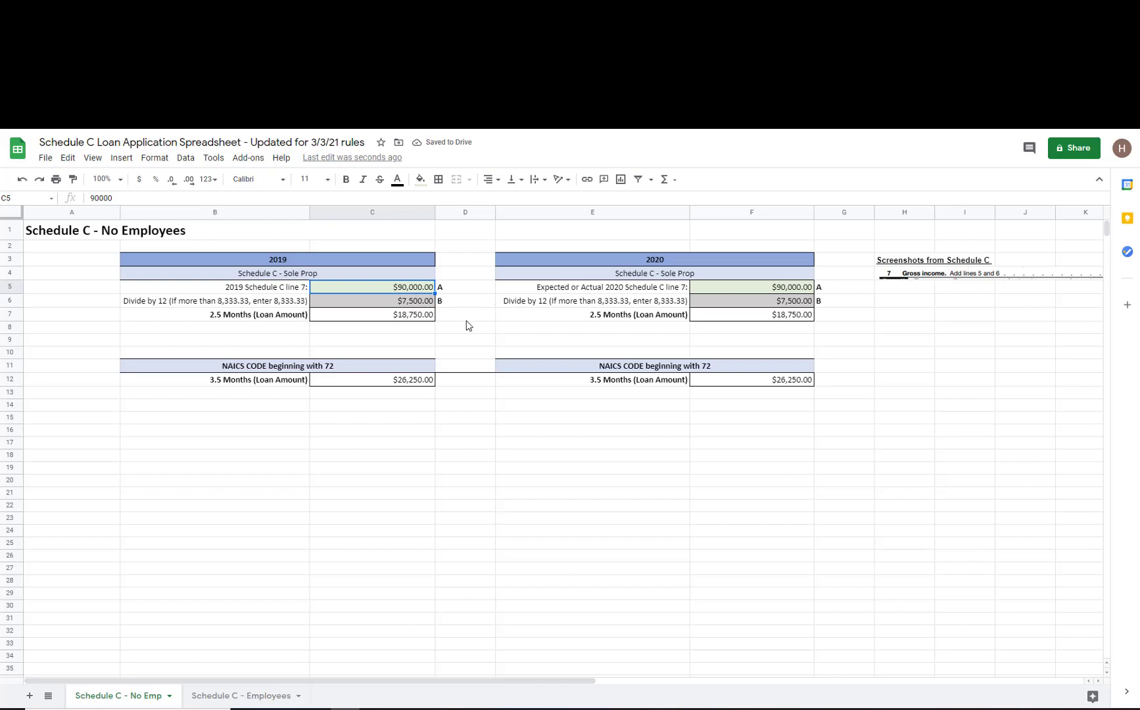
click(466, 319)
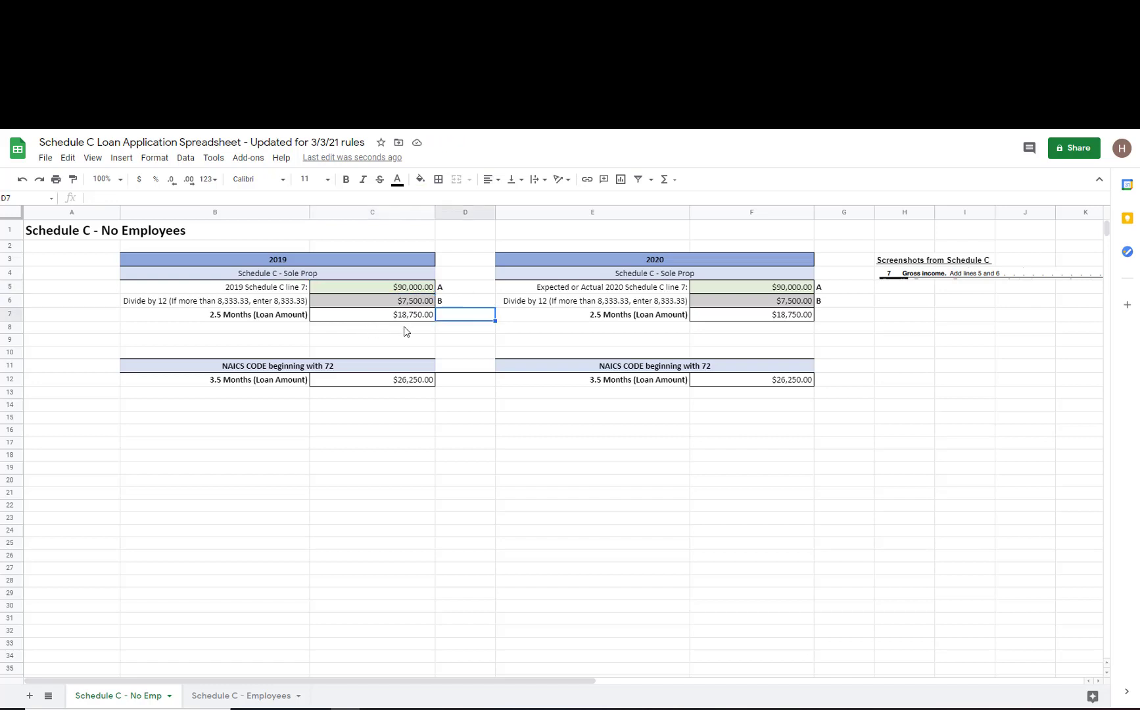
click(392, 290)
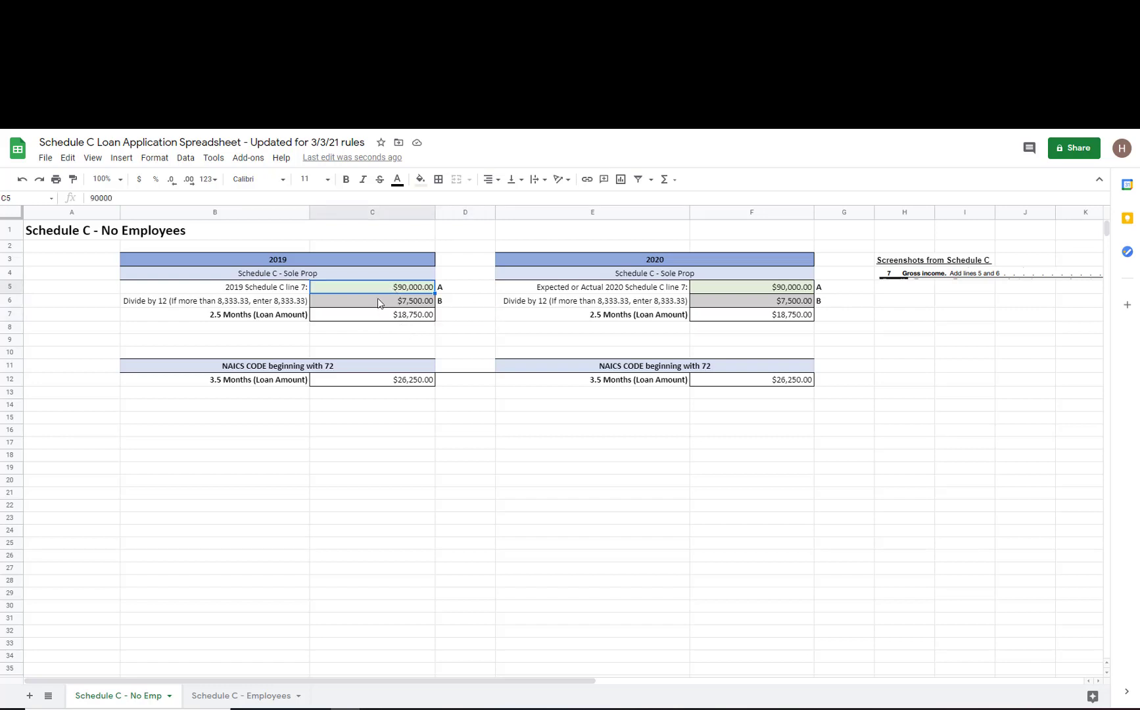
click(377, 299)
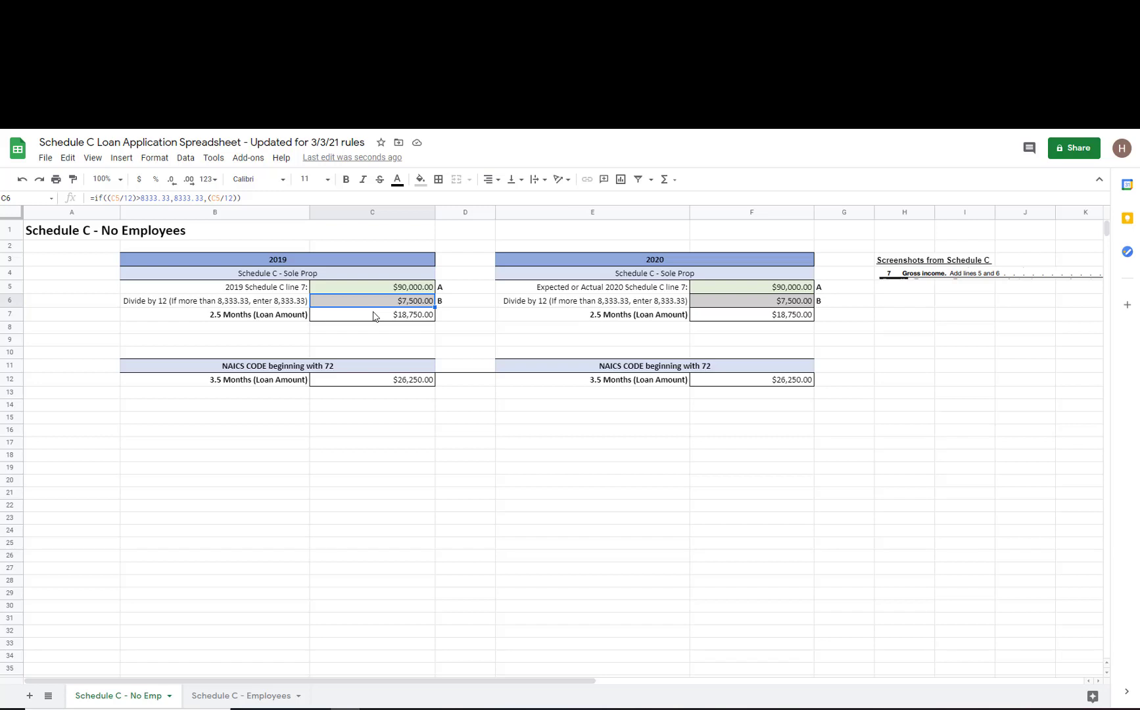
click(375, 318)
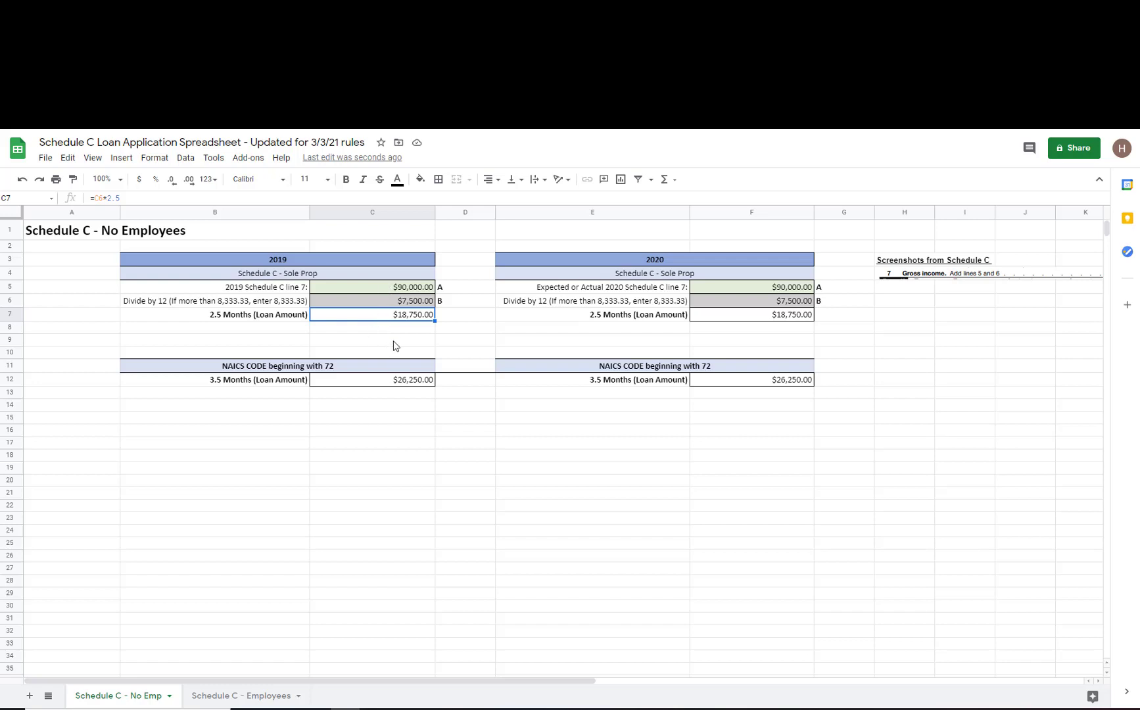
click(379, 288)
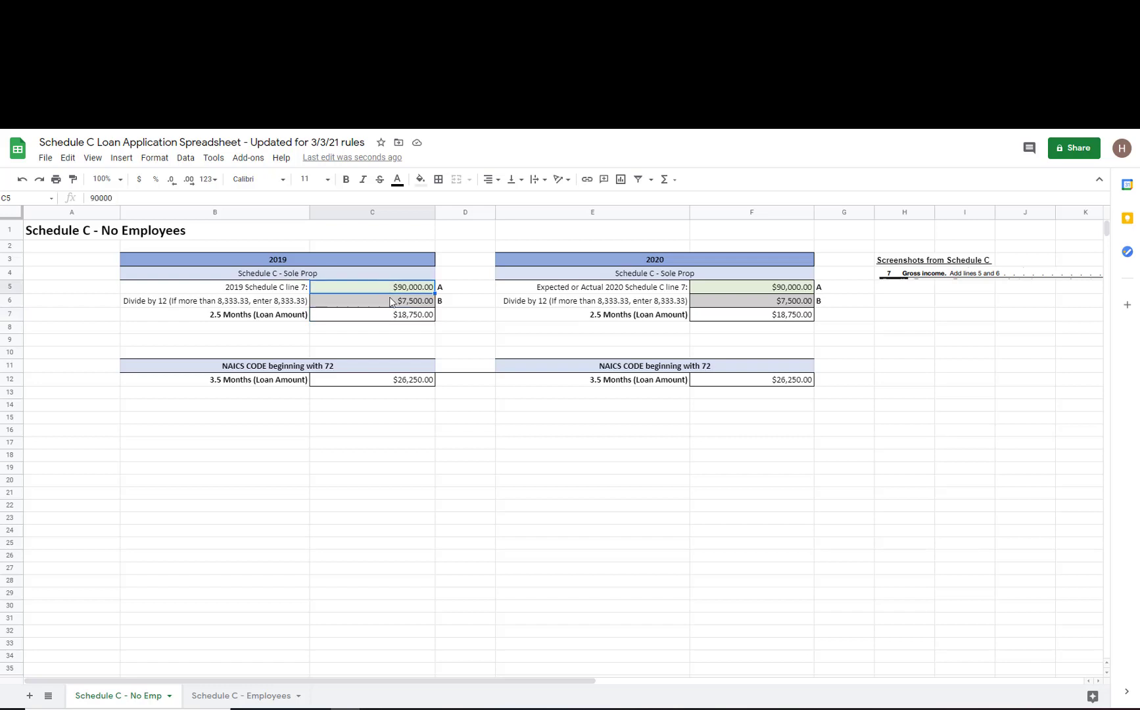
click(379, 302)
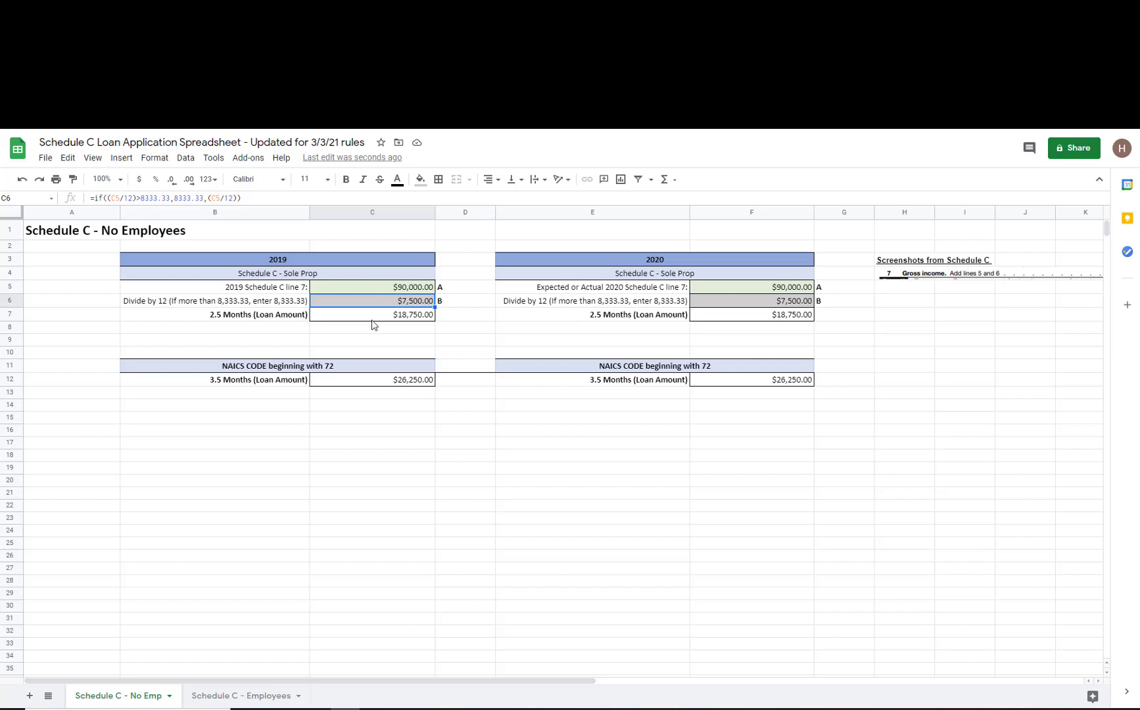
Review the 2019 2.5-month loan amount formula and the Schedule C line 7 gross income screenshot on the no-employees sheet
click(368, 316)
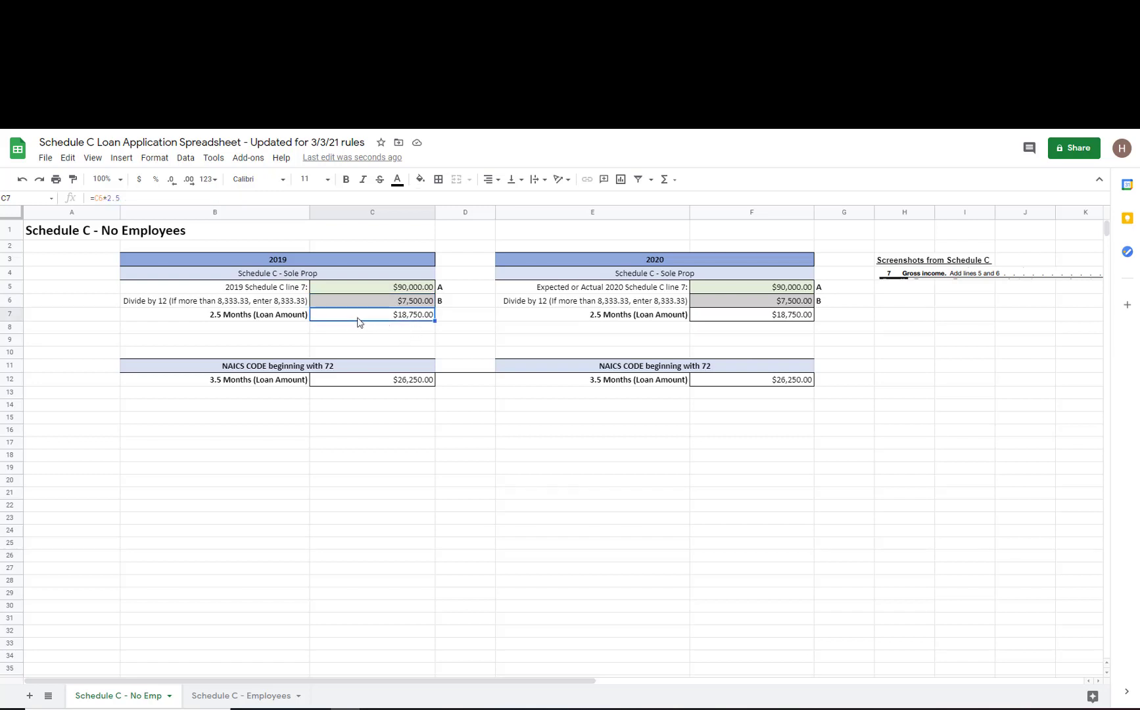
click(291, 316)
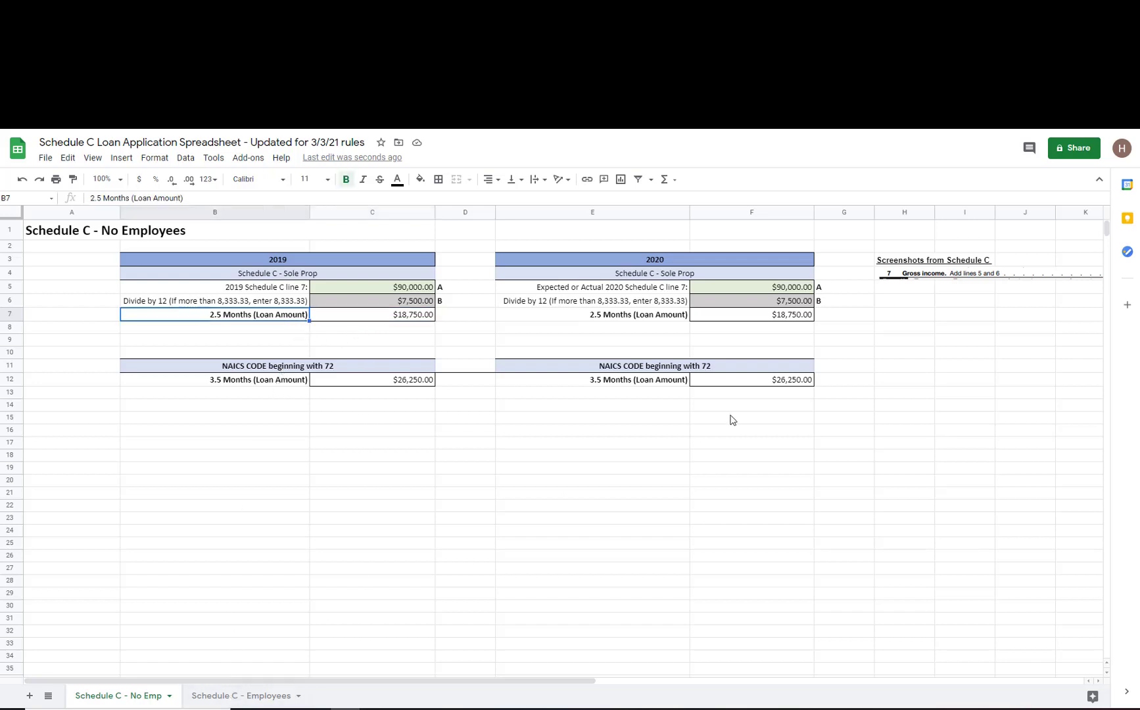
click(889, 287)
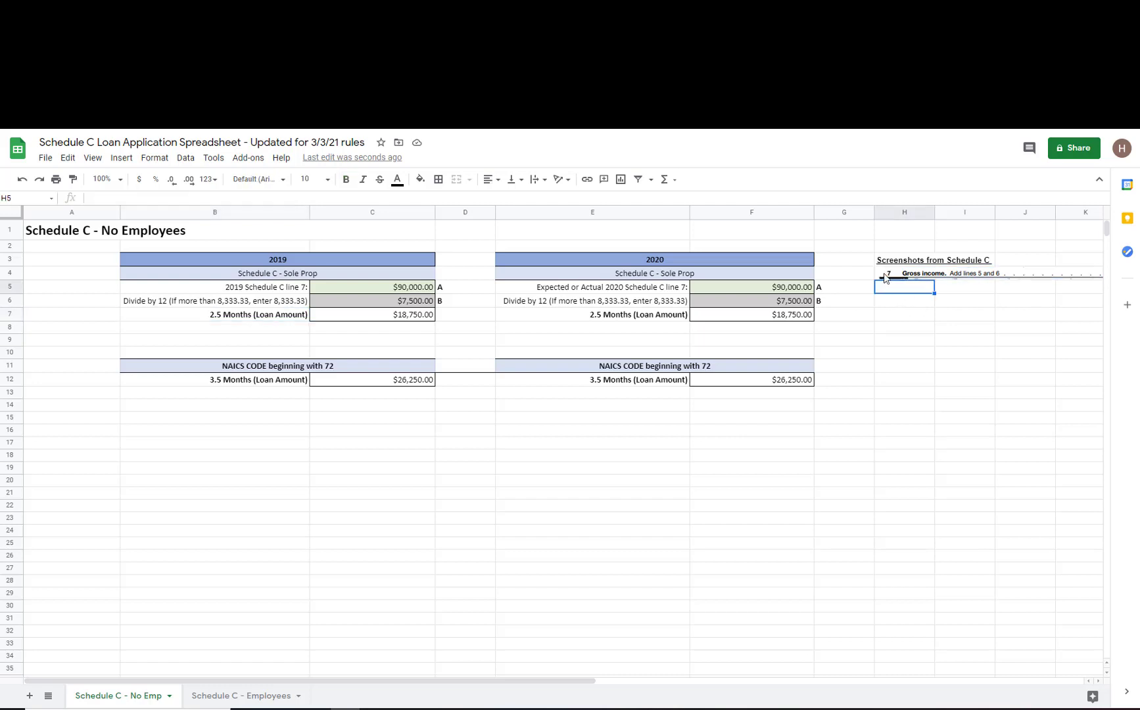
click(885, 278)
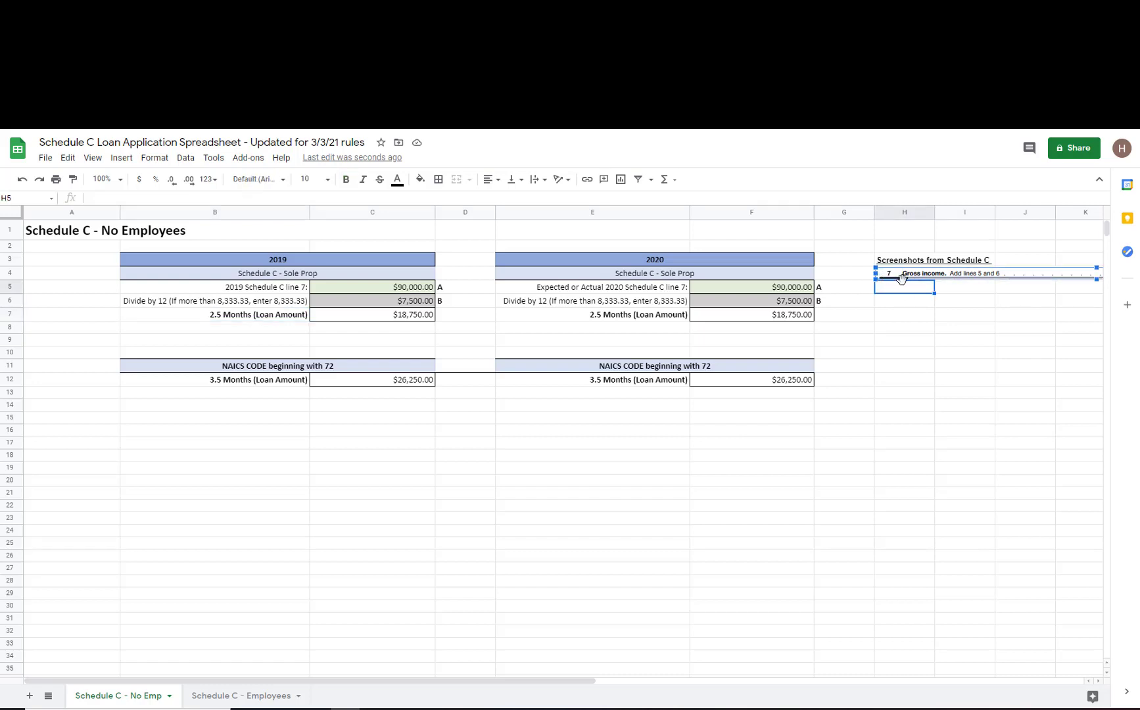
click(913, 314)
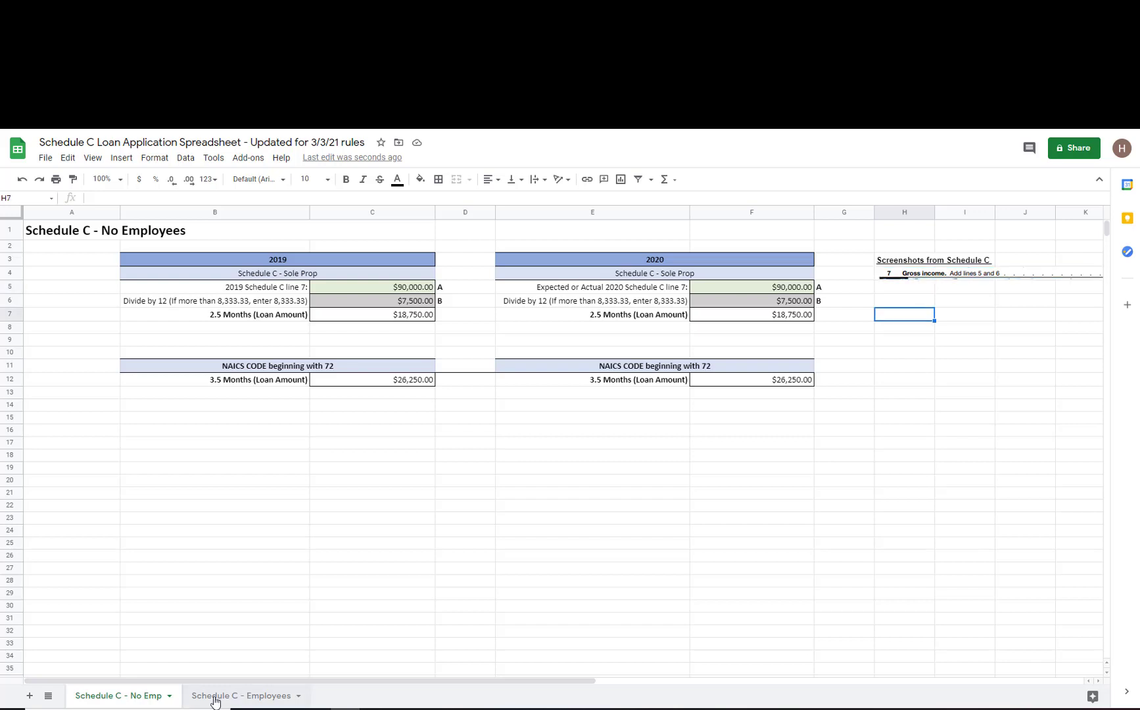
On the Schedule C - Employees sheet, set the 2019 Schedule C line 7 amount in C5 to 50000
click(215, 698)
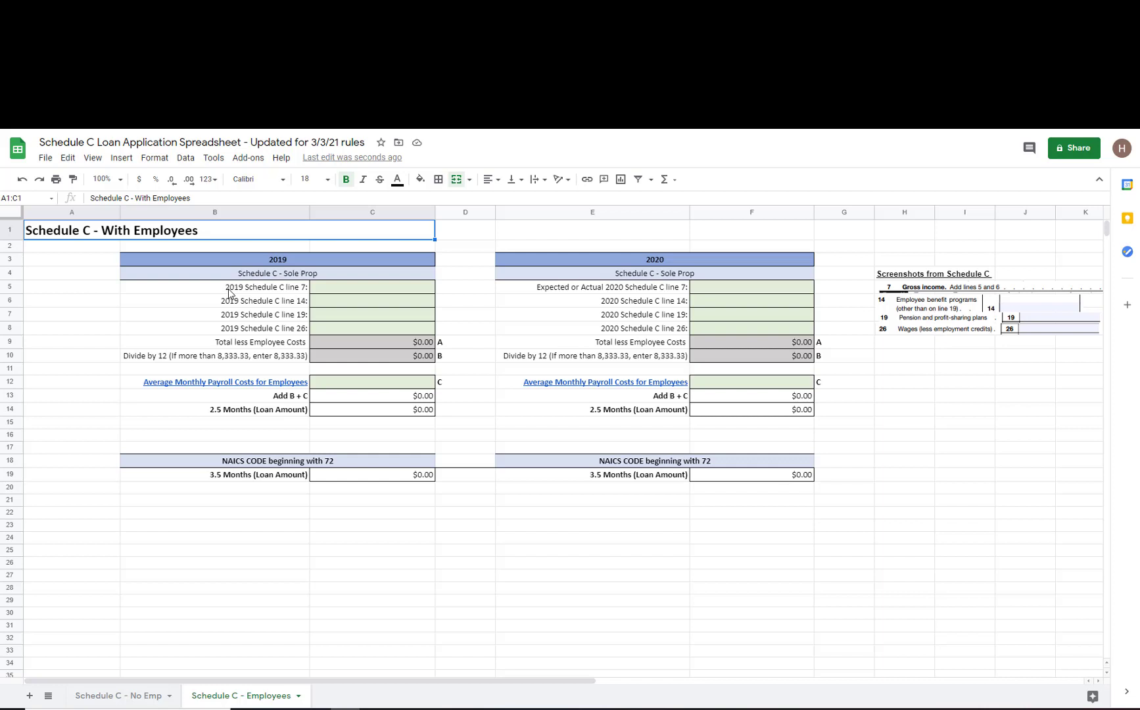
click(334, 388)
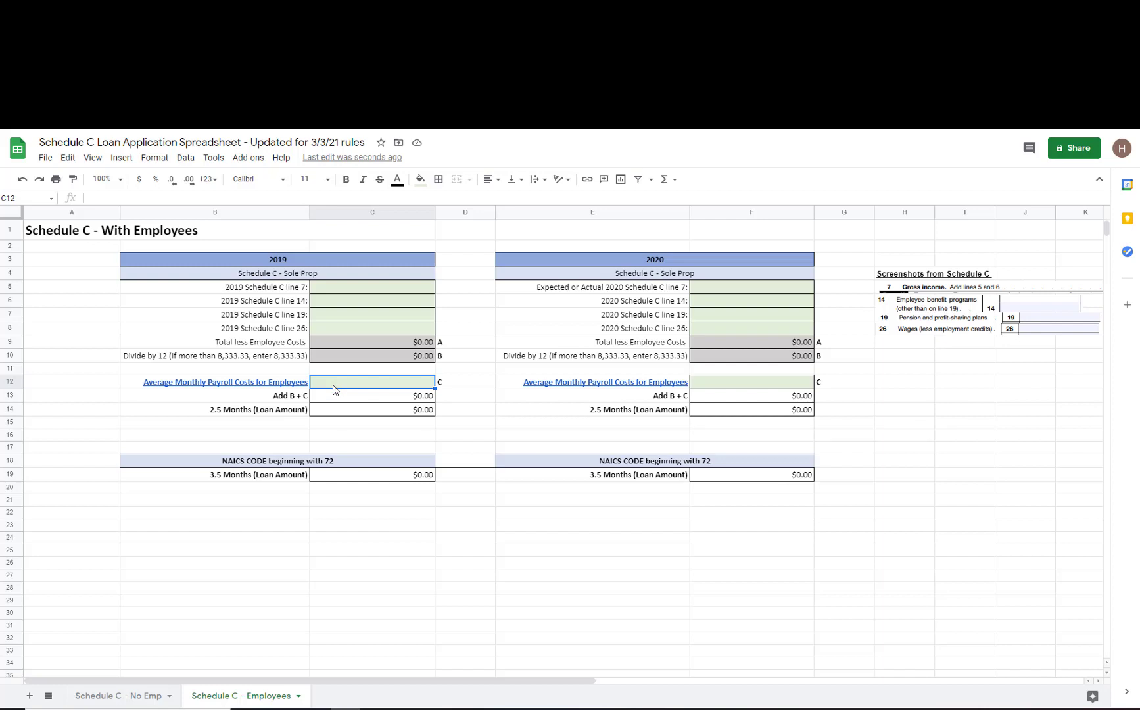
click(343, 292)
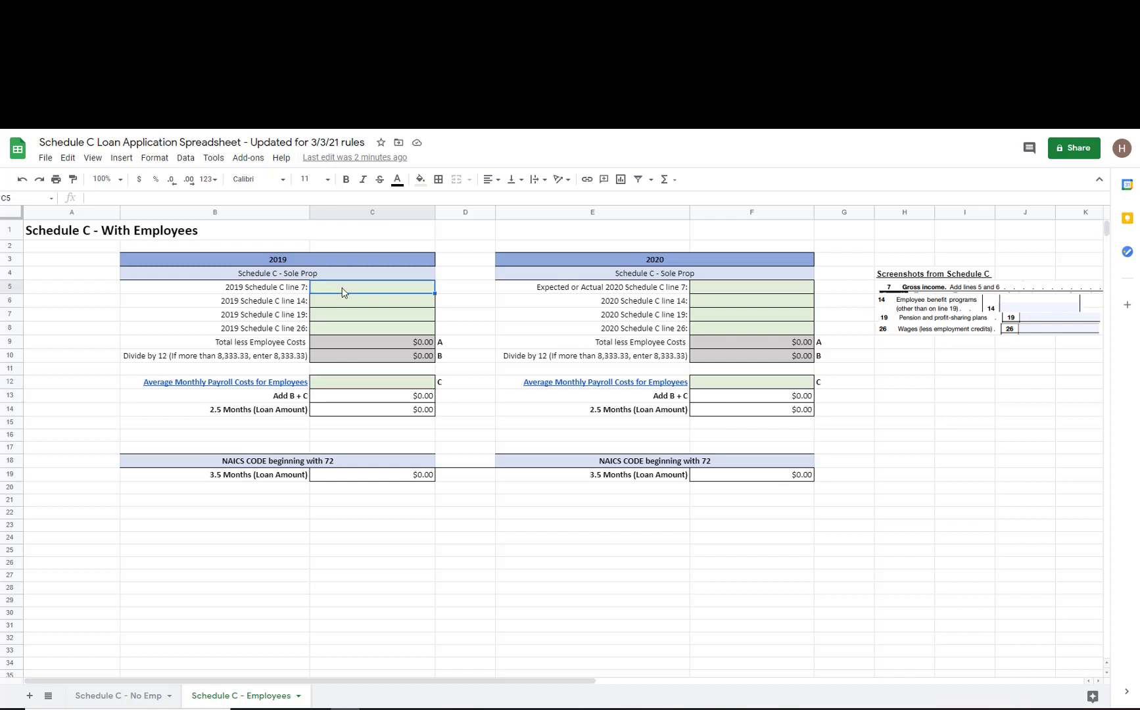
text(9)
text(00)
key(BackSpace)
key(BackSpace)
key(BackSpace)
text(50000)
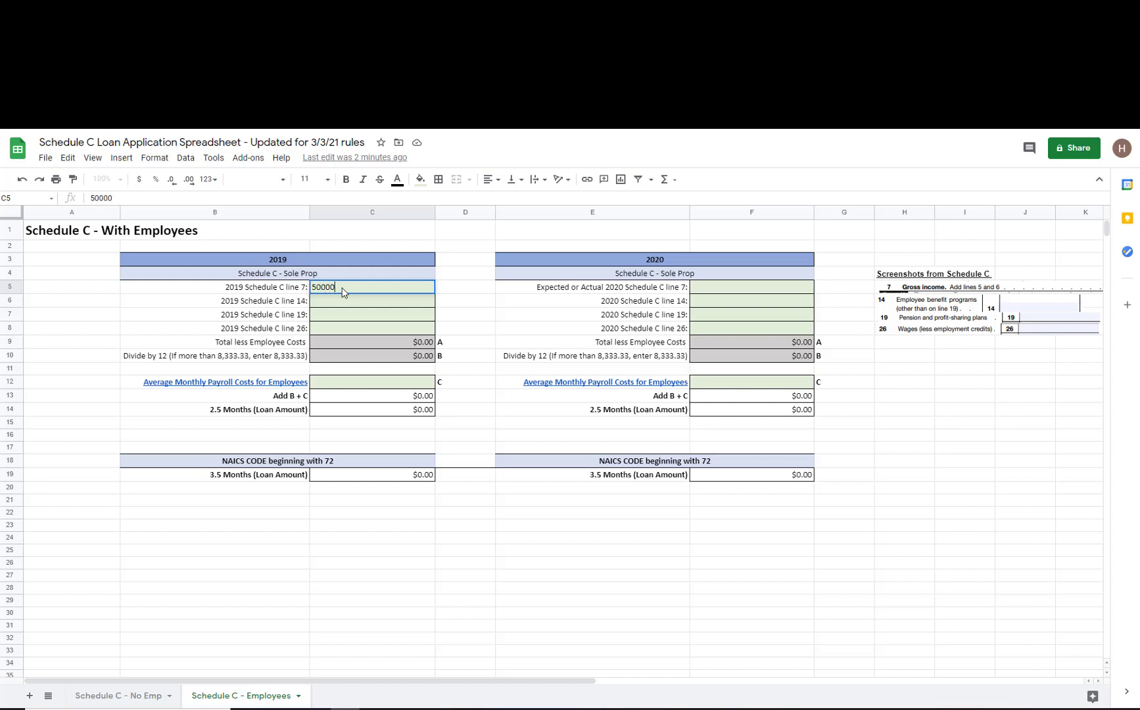
key(Return)
click(342, 292)
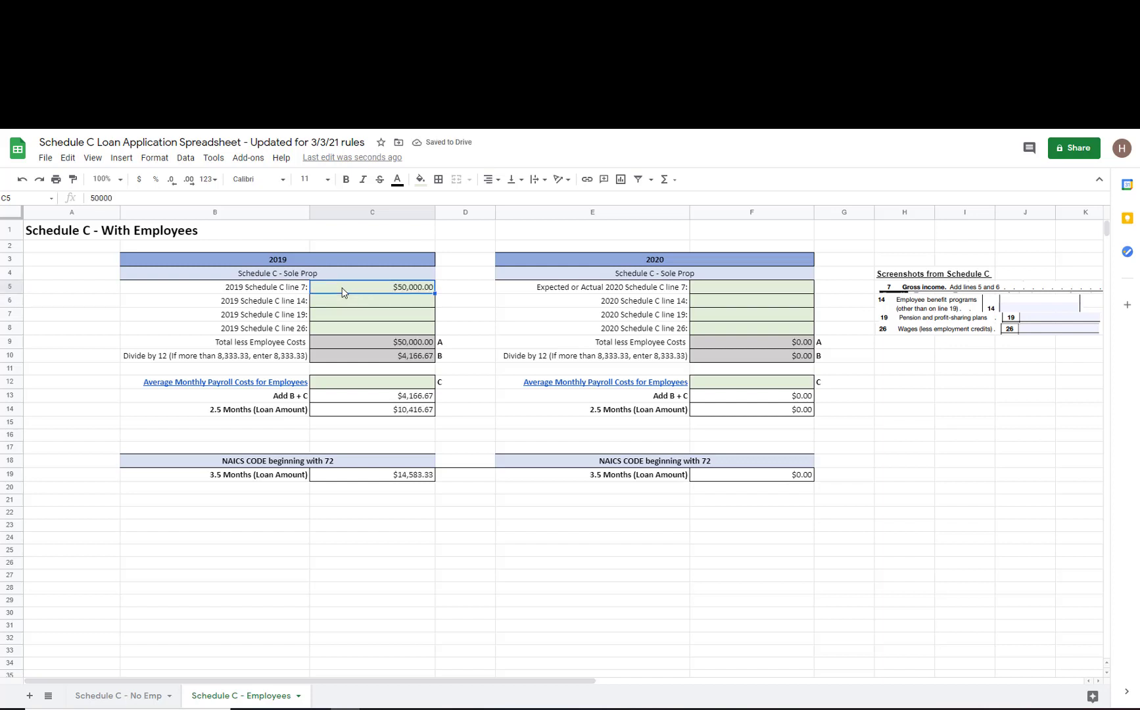
Enter the 2019 employee costs: 4000 for line 14, 1000 for line 19 and 10000 for line 26
click(344, 301)
text(1000)
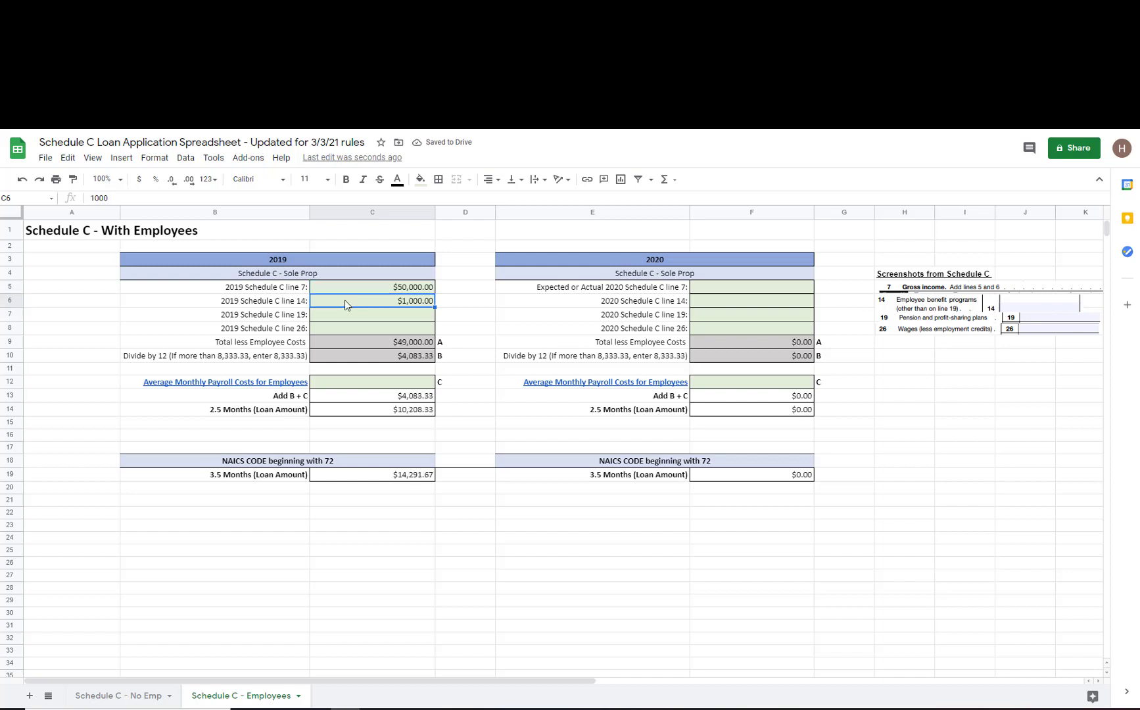
text(4000)
key(Return)
text(1000)
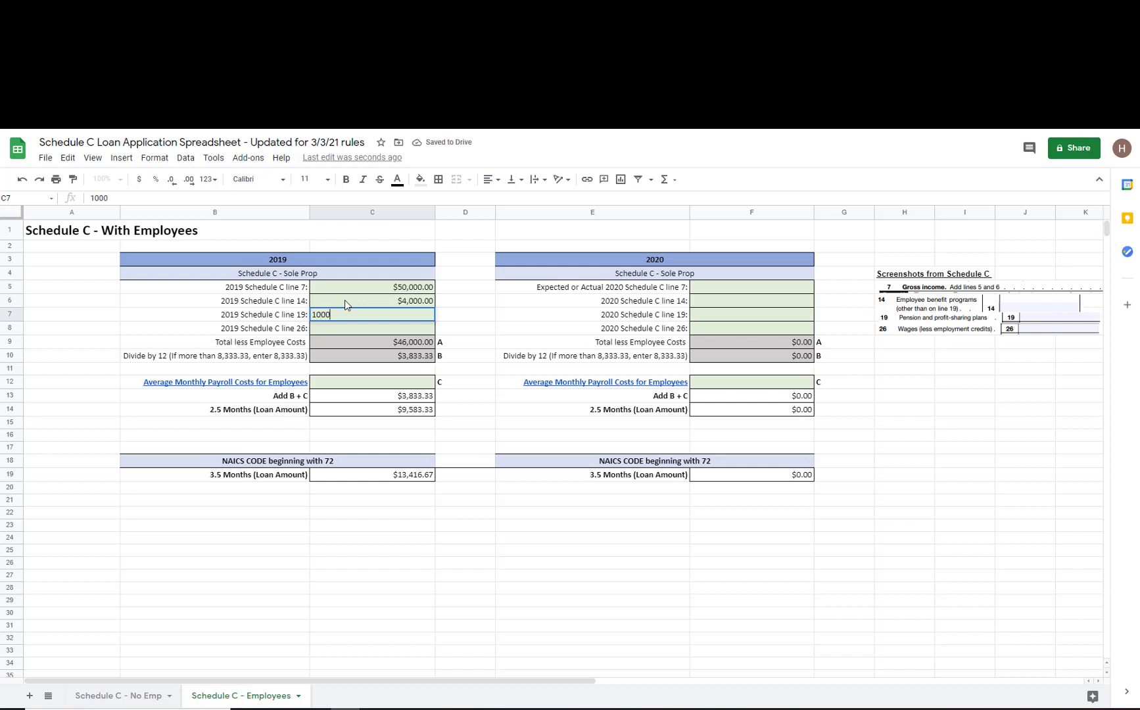
key(Return)
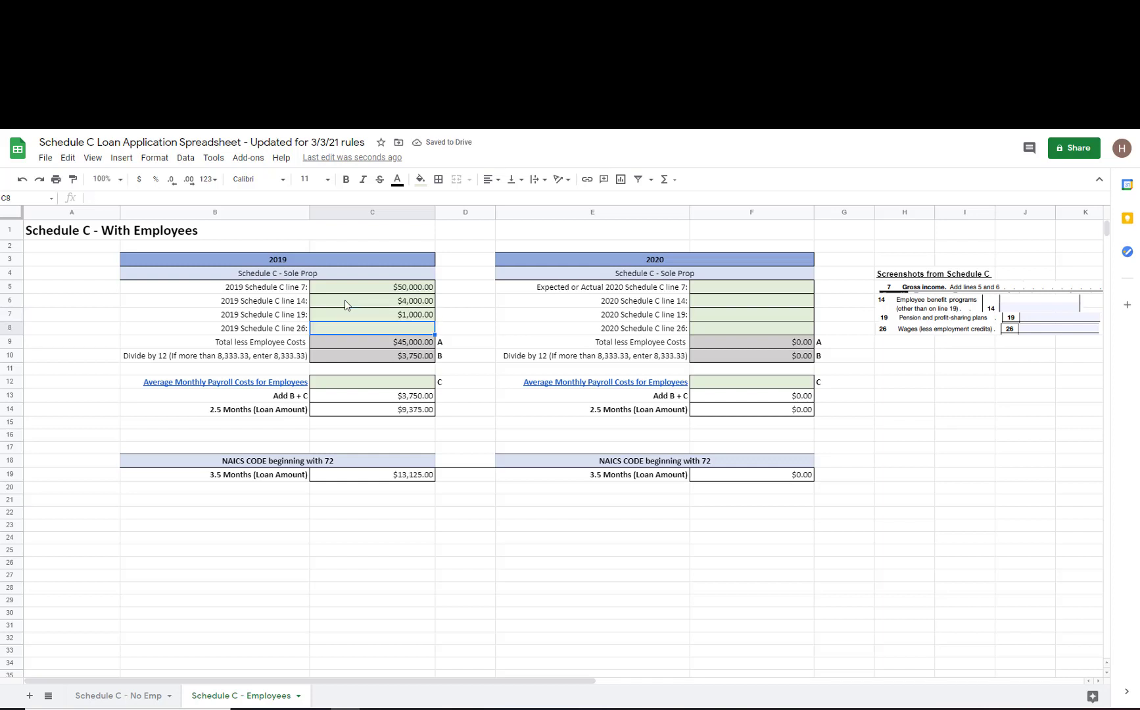
text(10000)
key(Return)
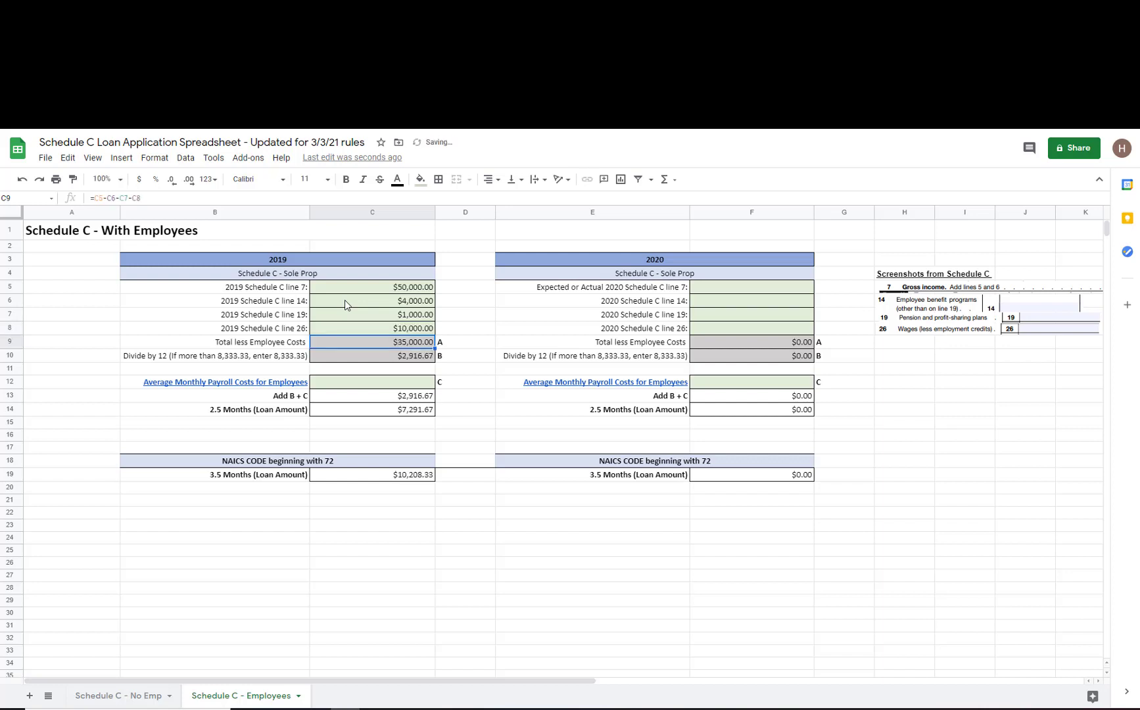
Compare the 2019 line 7 gross income with the employee costs on lines 14, 19 and 26 in C5:C8
click(344, 285)
drag(343, 285, 352, 327)
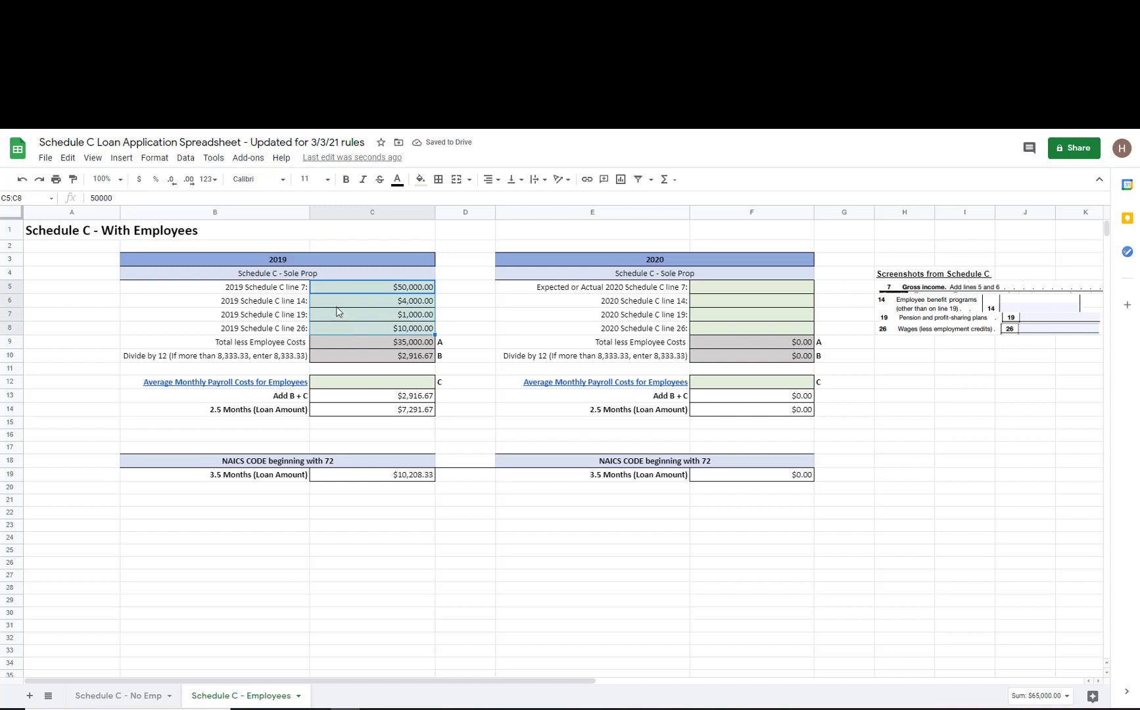
drag(408, 300, 427, 334)
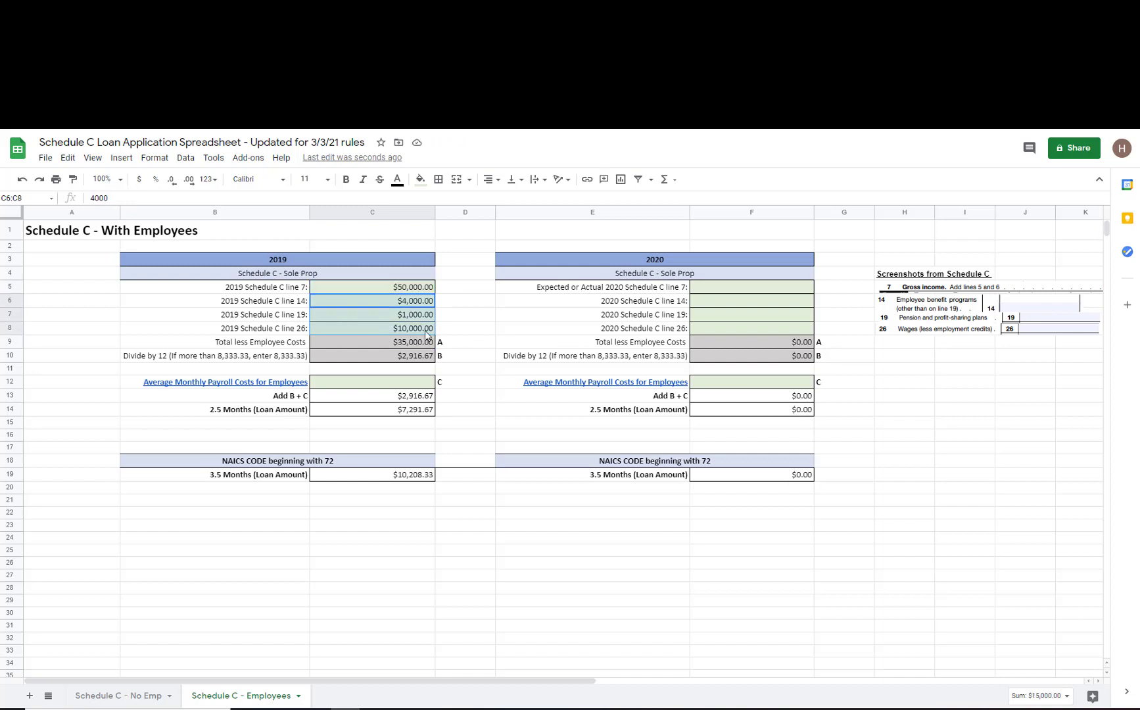
click(448, 372)
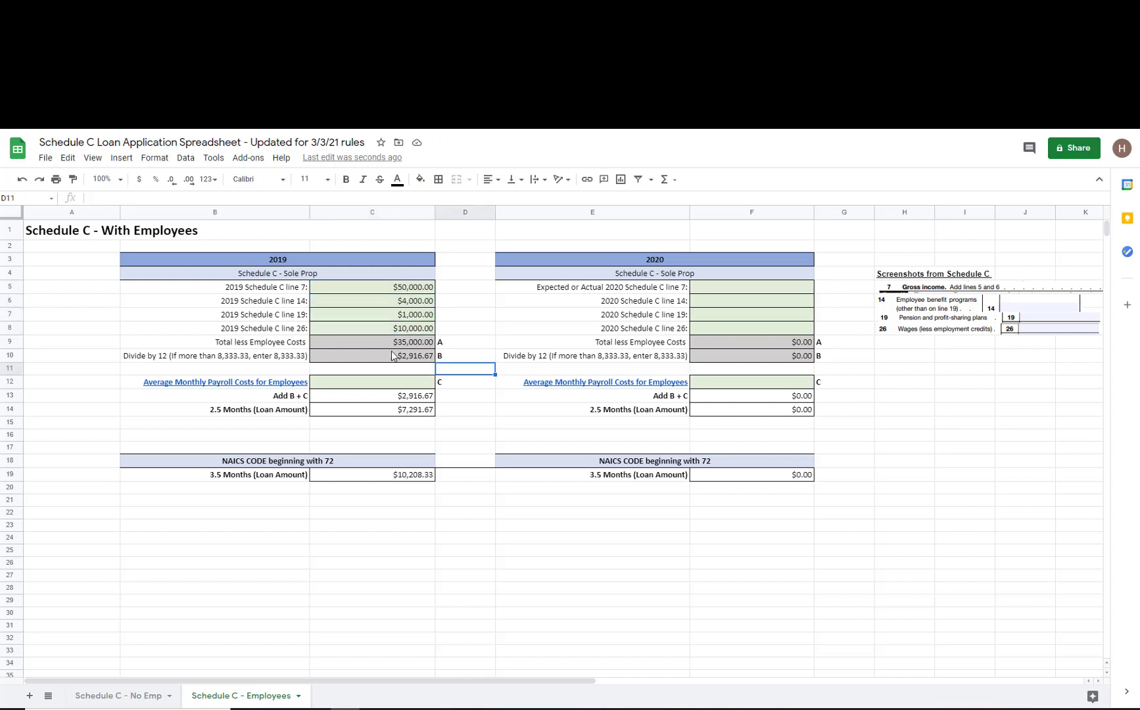
Examine how the Total less Employee Costs formula in C9 uses lines 7, 14, 19 and 26, and inspect the divide-by-12 cell
click(324, 339)
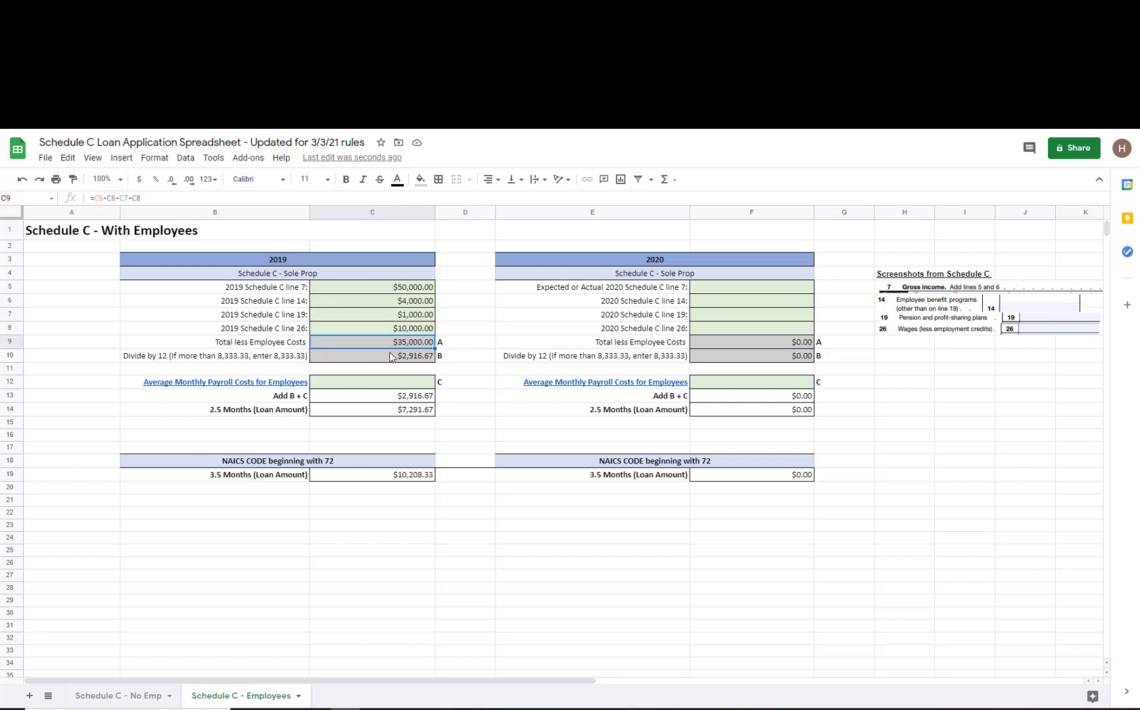
click(396, 290)
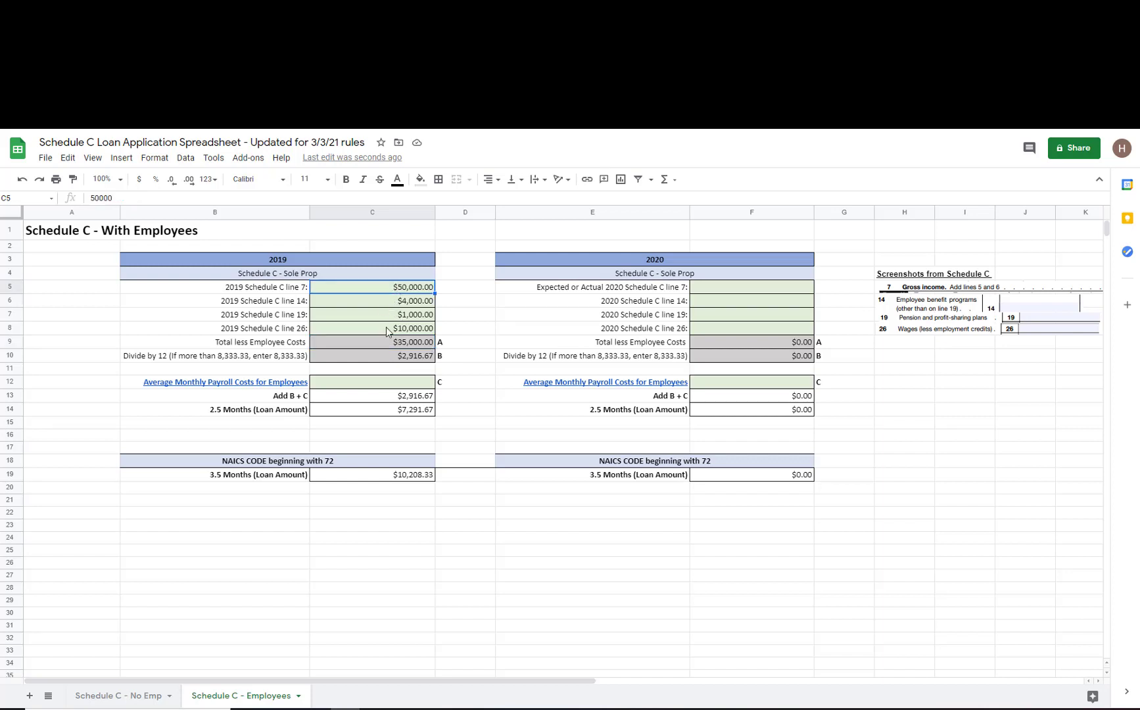
click(289, 305)
click(295, 316)
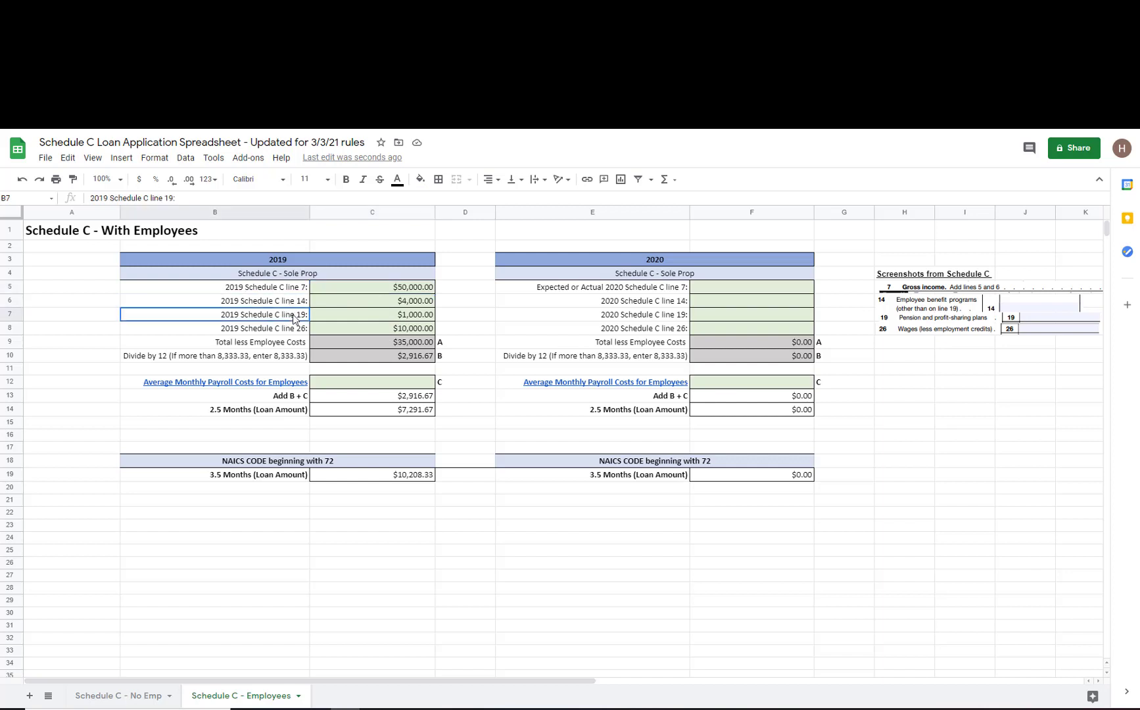
click(296, 331)
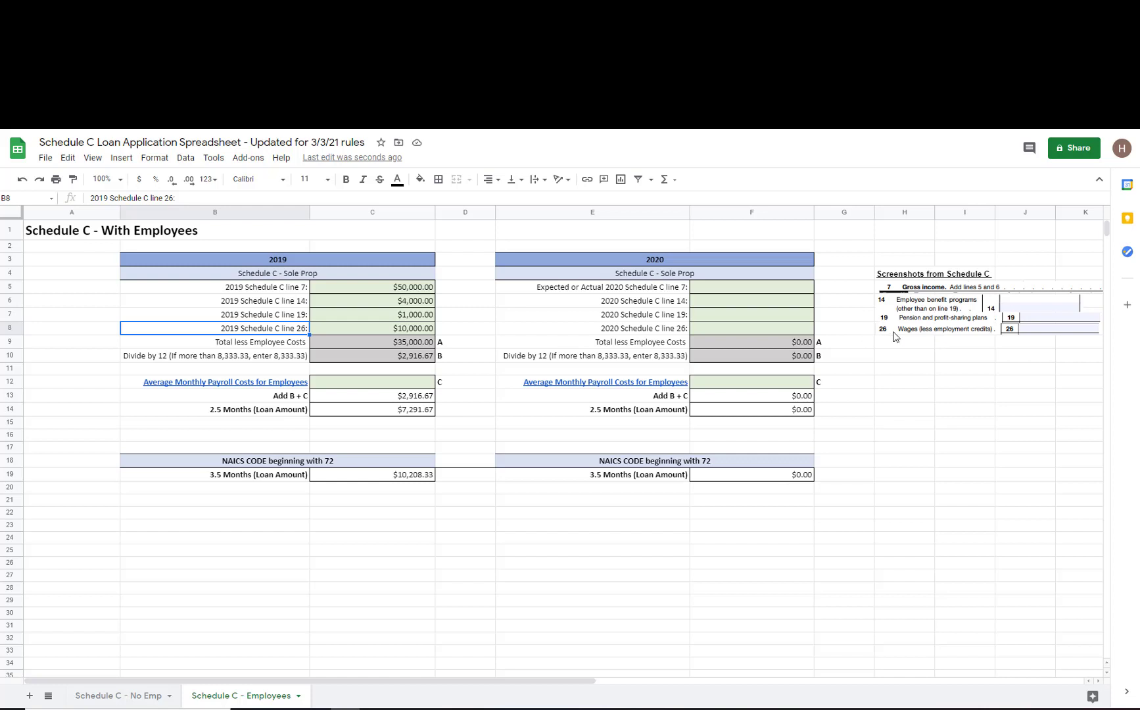
click(380, 343)
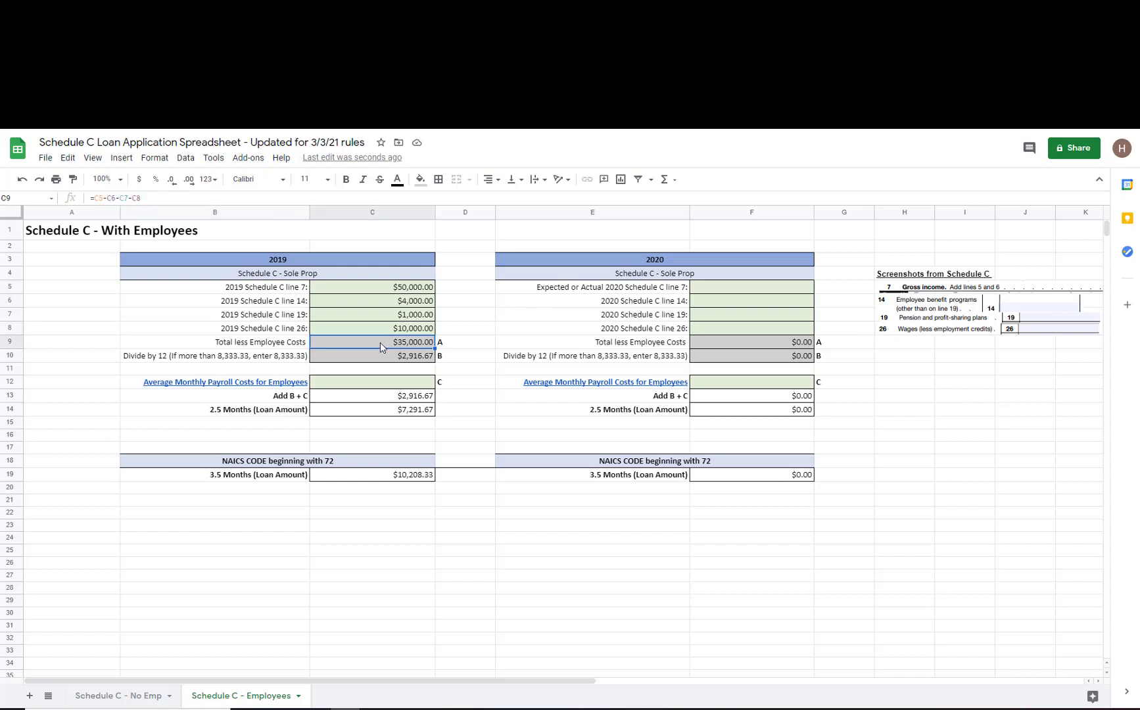
double_click(380, 343)
key(Return)
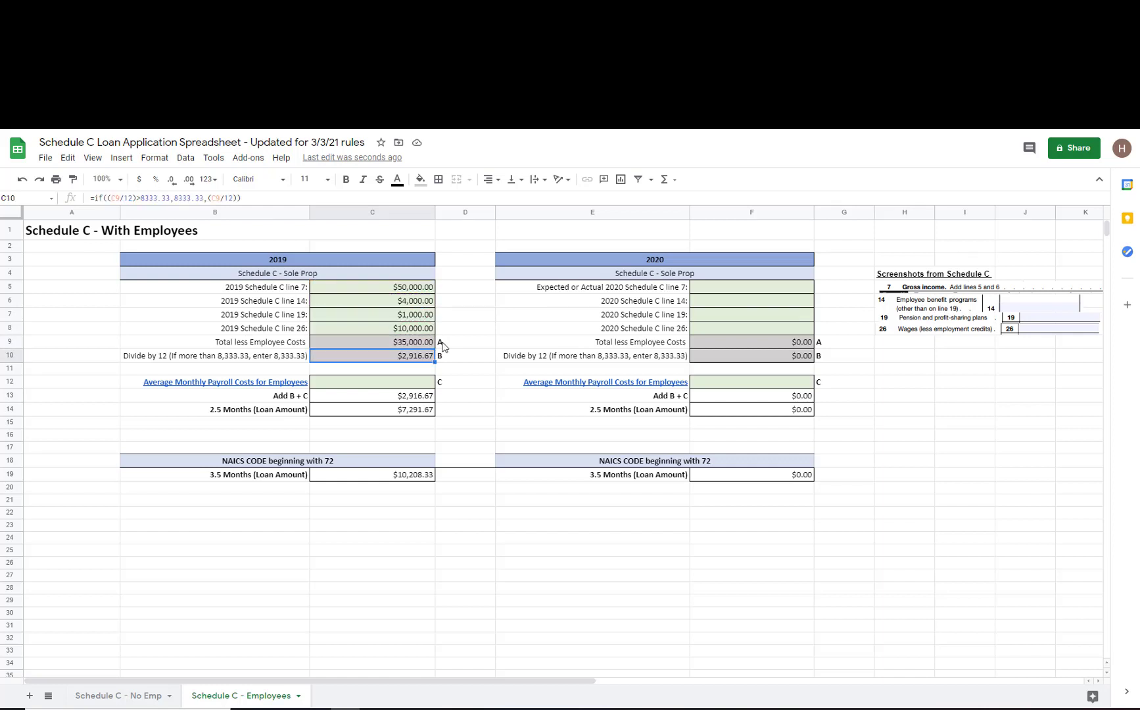